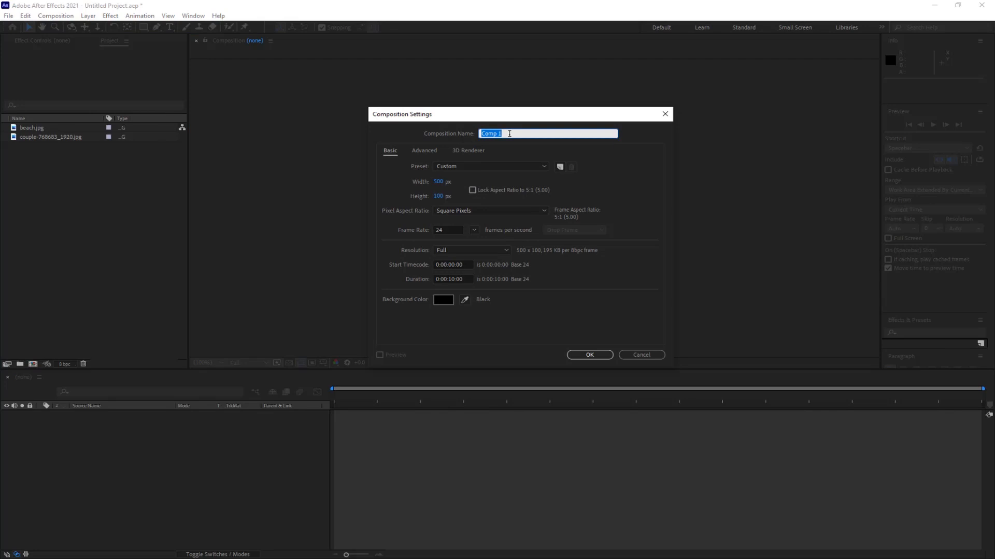
- Create a composition named Main Comp at 1080 x 1920 px and 24 frames per second
{"action": "key", "text": "BackSpace"}
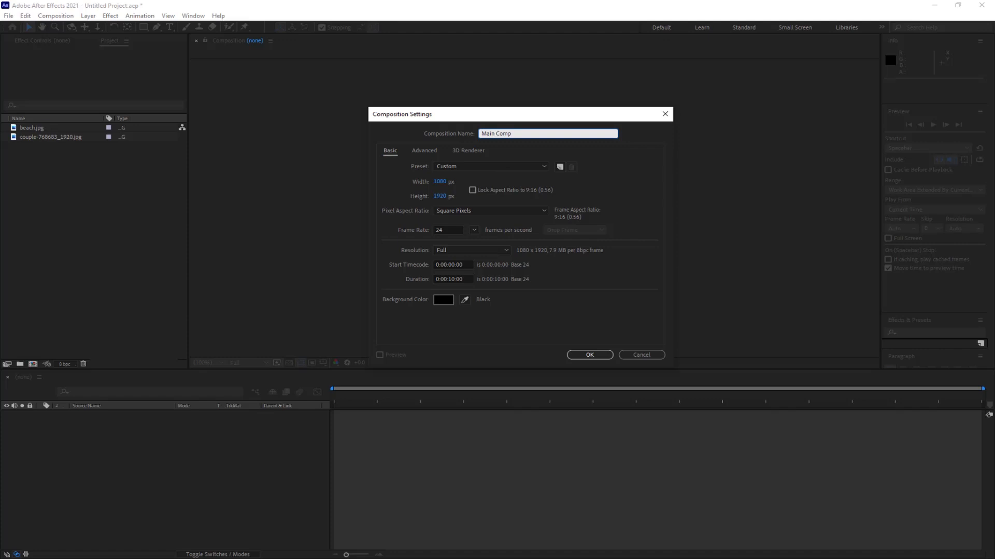
{"action": "type", "text": "Main Comp"}
{"action": "left_click", "coordinate": [589, 354]}
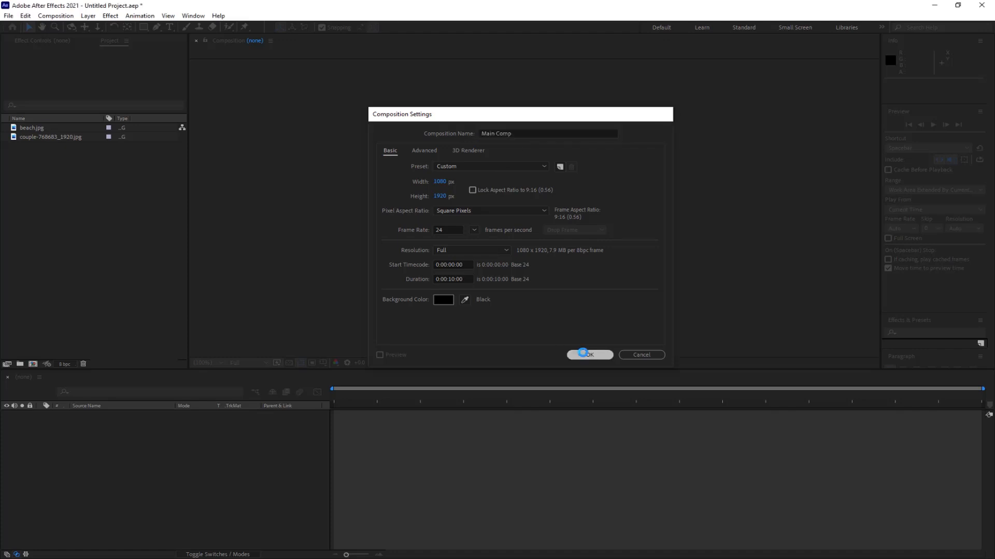
- Add the couple photo to Main Comp, scale it to about 143% by 161% to fill the frame, and shift it slightly to center the couple
{"action": "left_click", "coordinate": [62, 138]}
{"action": "left_click_drag", "start_coordinate": [62, 139], "coordinate": [153, 464]}
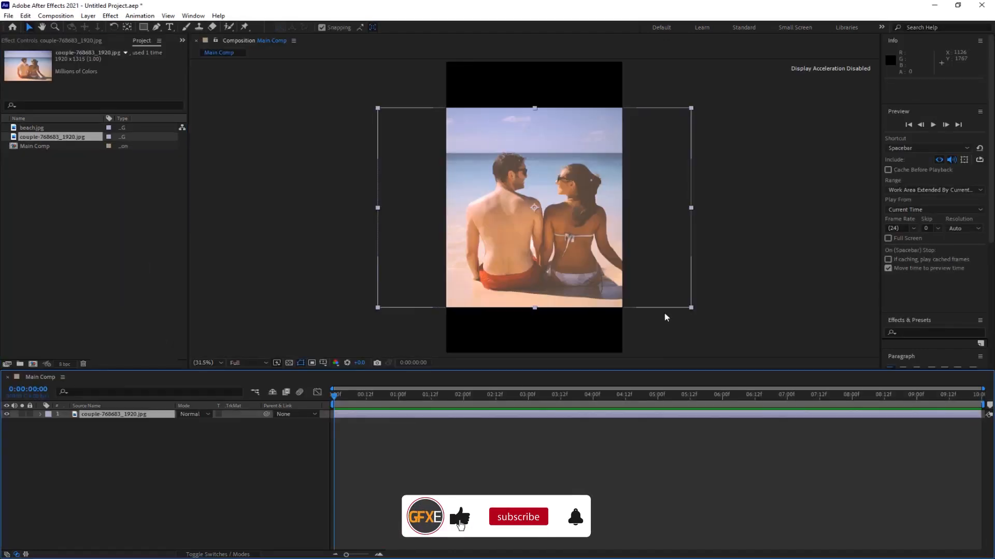
{"action": "left_click_drag", "start_coordinate": [691, 308], "coordinate": [755, 370]}
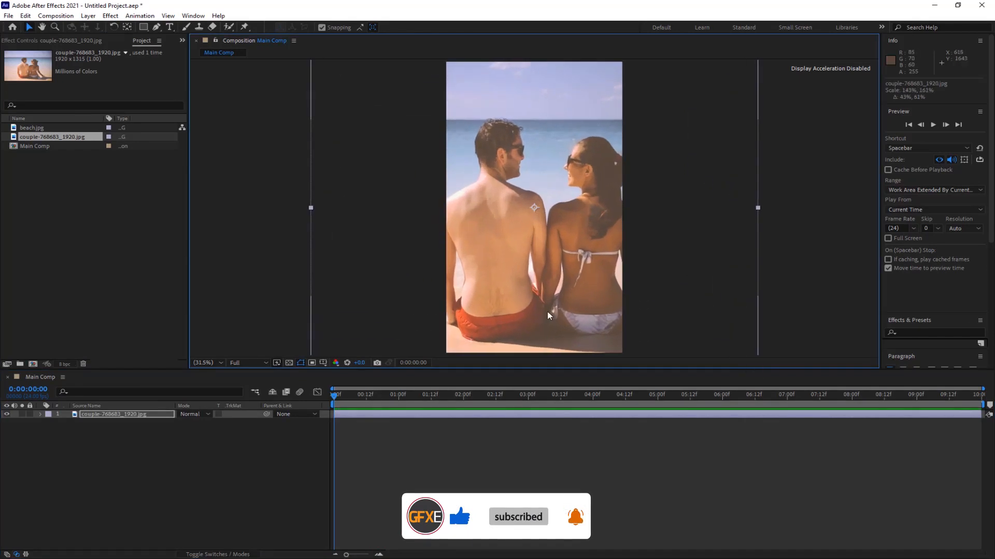
{"action": "left_click_drag", "start_coordinate": [548, 314], "coordinate": [538, 318]}
{"action": "left_click", "coordinate": [89, 477]}
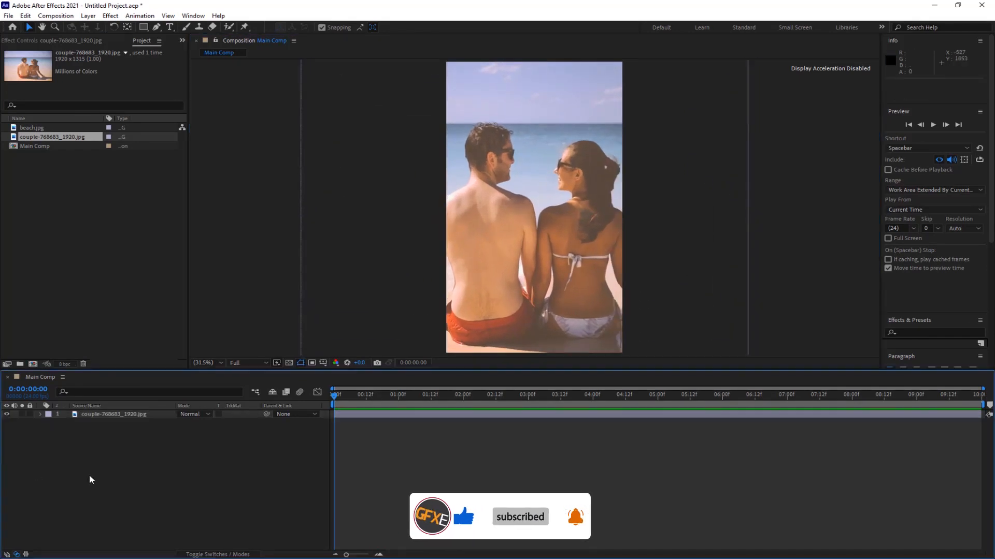
- Pre-compose the photo layer as BG, moving all attributes into the new composition
{"action": "left_click", "coordinate": [112, 418]}
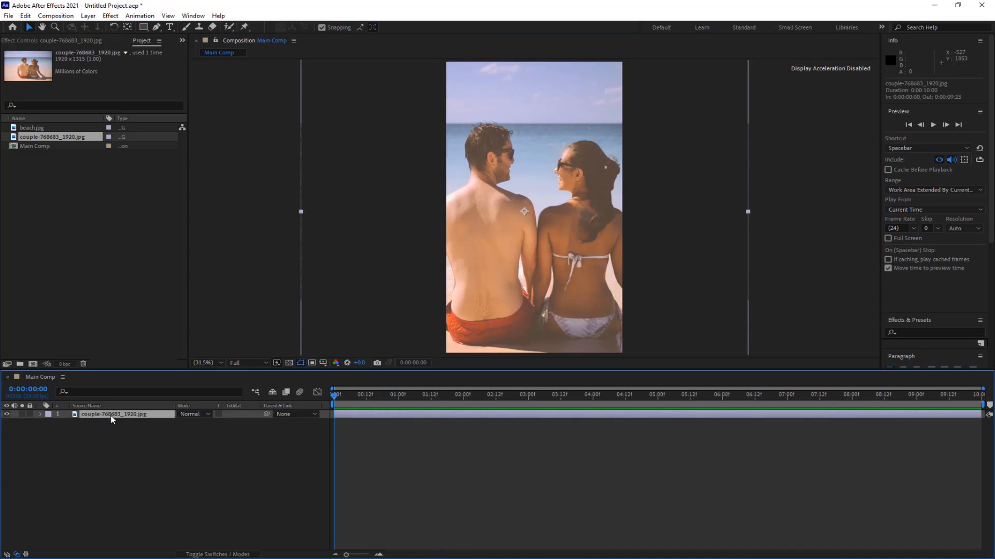
{"action": "right_click", "coordinate": [112, 417]}
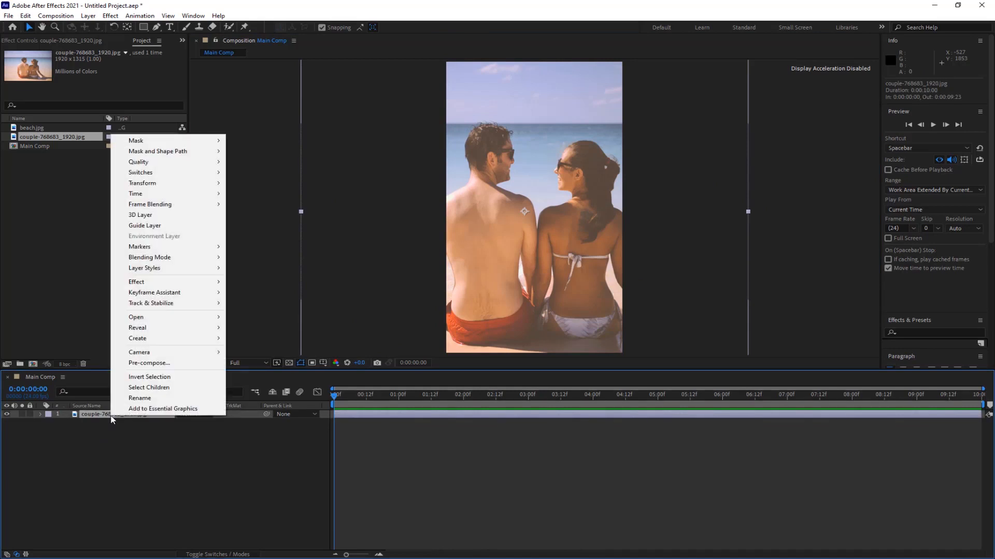
{"action": "left_click", "coordinate": [149, 363]}
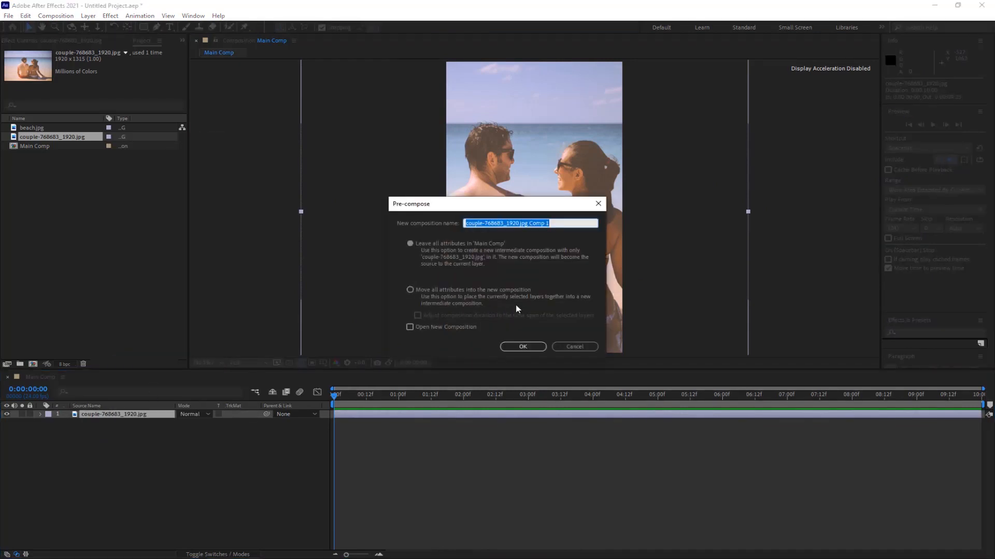
{"action": "left_click", "coordinate": [409, 289]}
{"action": "key", "text": "BackSpace"}
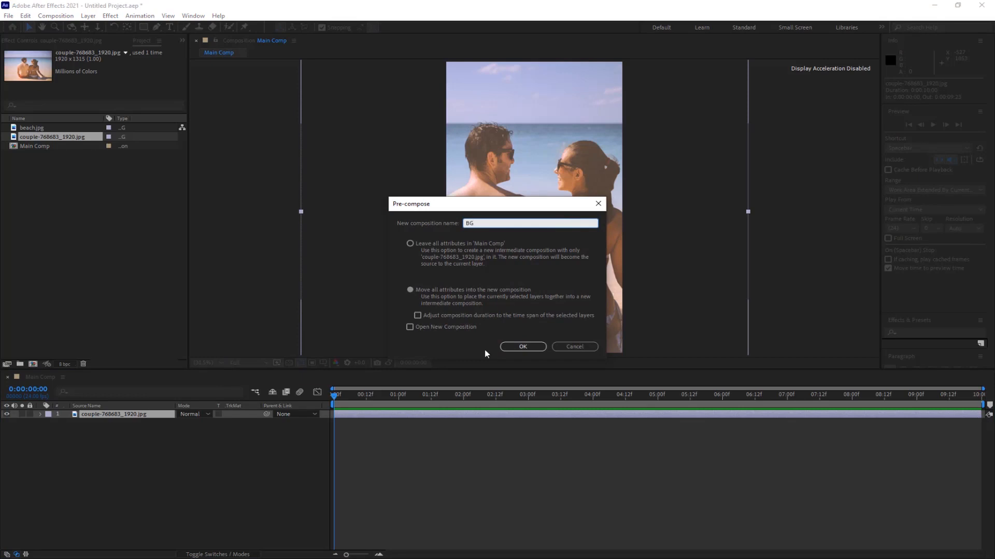
{"action": "left_click", "coordinate": [518, 347]}
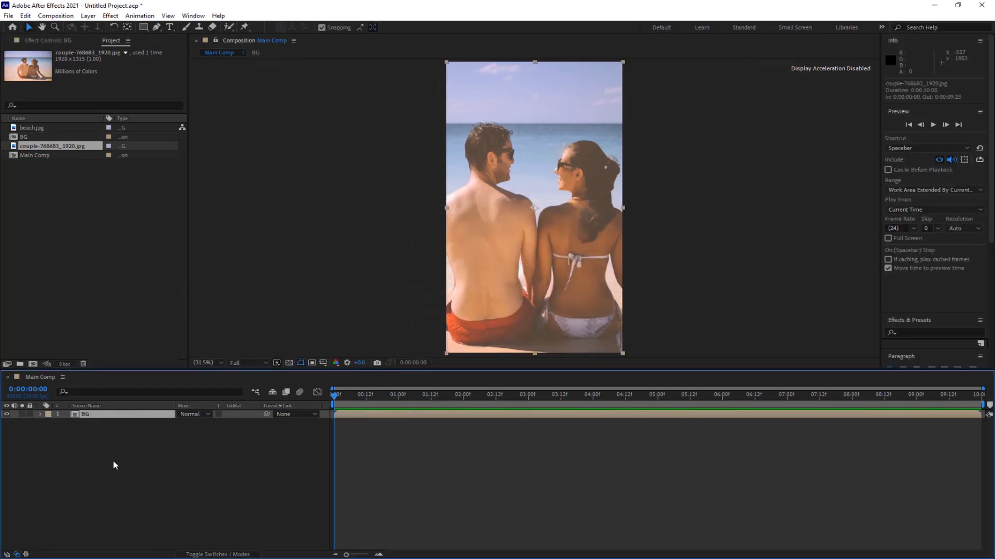
- Apply a Gaussian Blur to the couple photo inside BG, raise its blurriness to soften the whole image, and return to Main Comp
{"action": "double_click", "coordinate": [105, 416]}
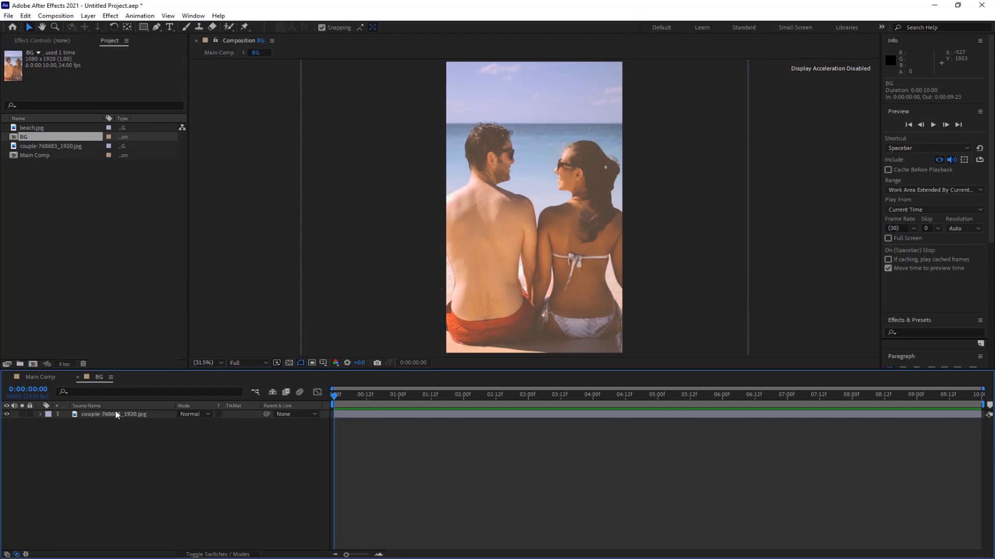
{"action": "left_click", "coordinate": [122, 418]}
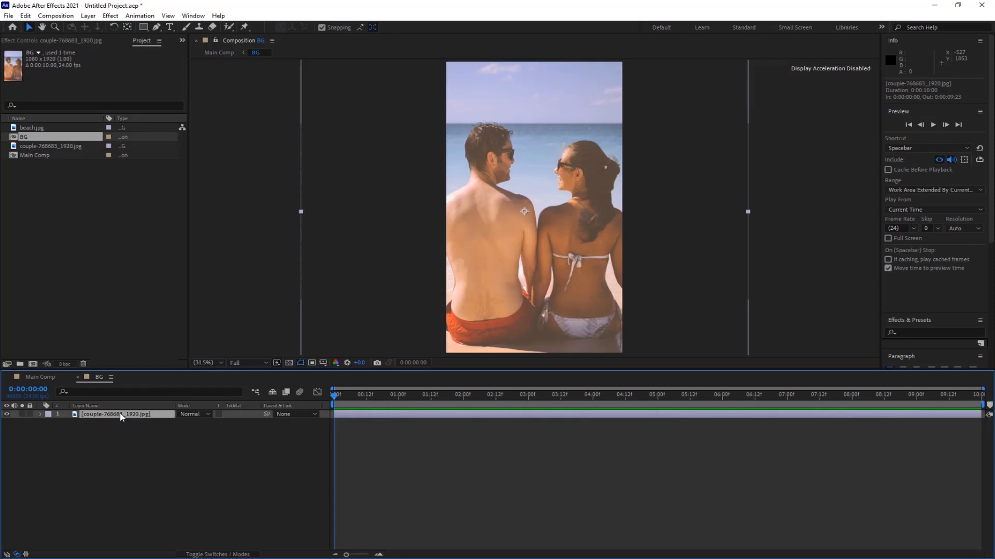
{"action": "key", "text": "ctrl+space"}
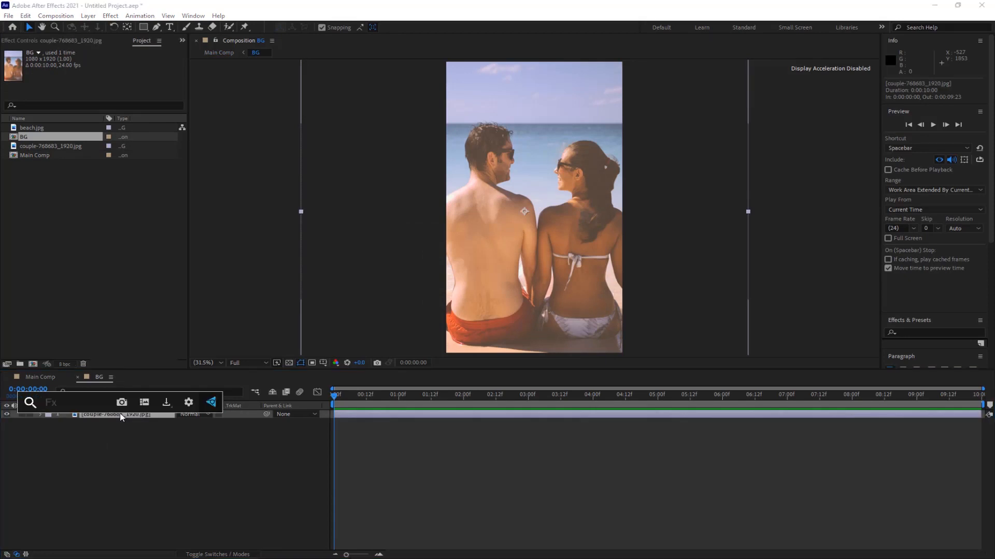
{"action": "type", "text": "Gaussin"}
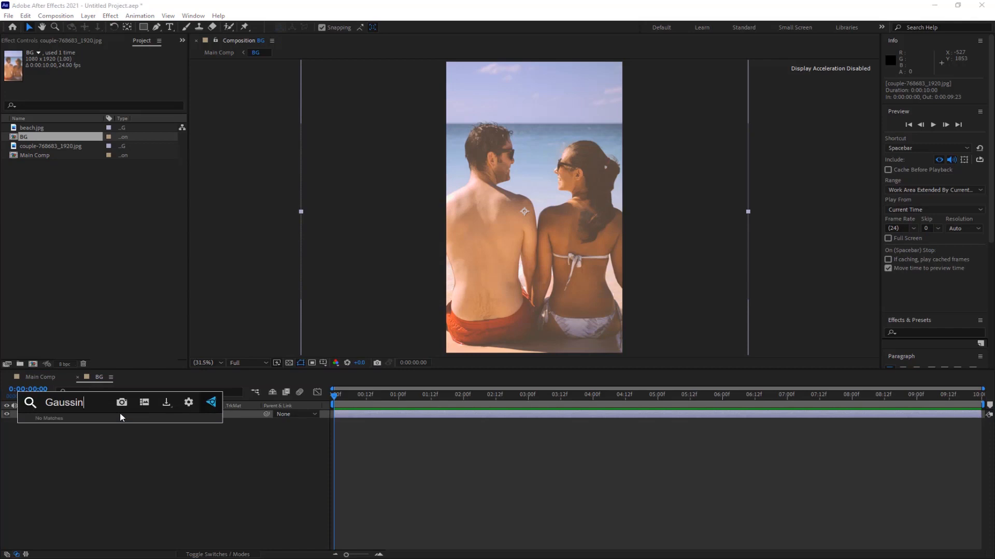
{"action": "key", "text": "BackSpace"}
{"action": "type", "text": "an"}
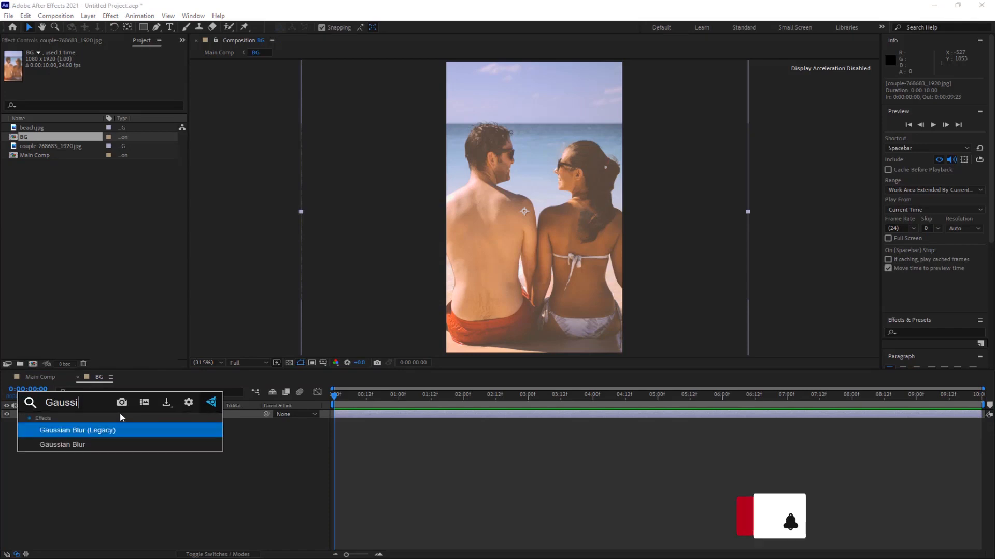
{"action": "left_click", "coordinate": [85, 444]}
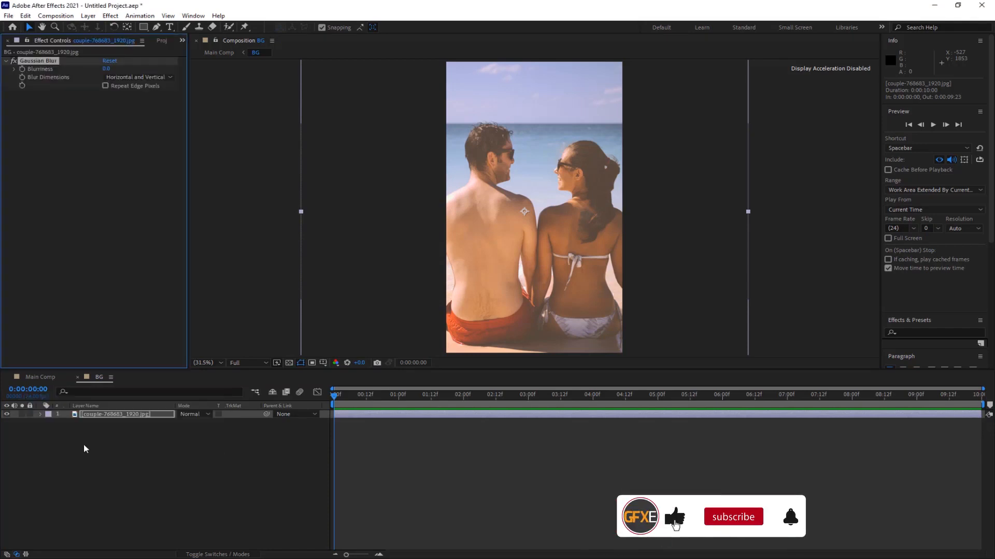
{"action": "left_click", "coordinate": [106, 68]}
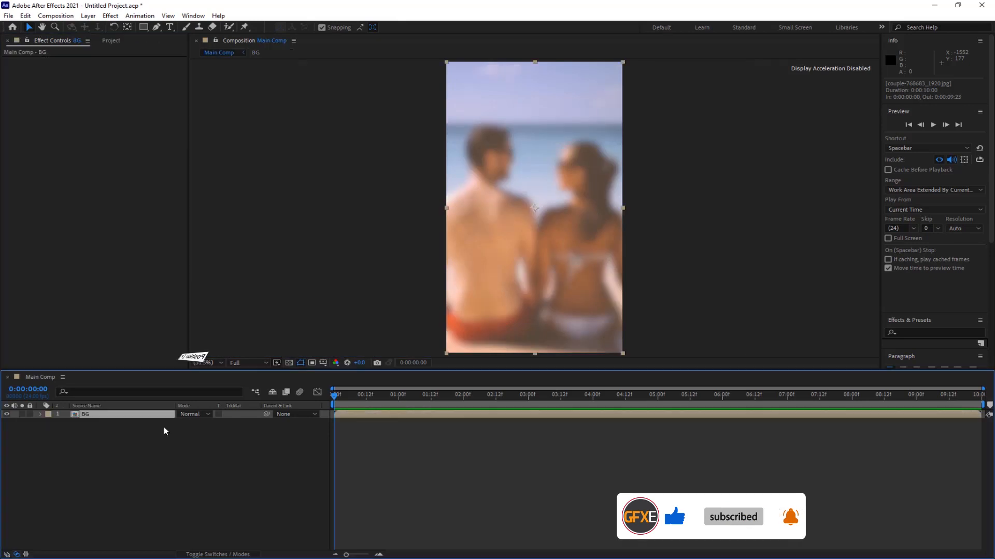
- Keyframe BG's position from about -1011.9, 960 at time zero to about 543.2, 960 at frame 20, and preview the slide-in
{"action": "key", "text": "p"}
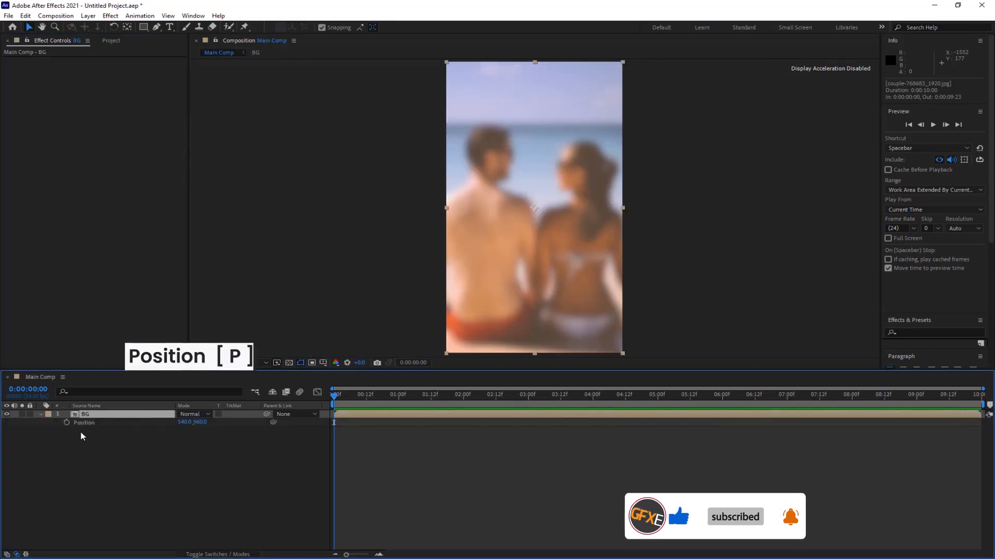
{"action": "left_click_drag", "start_coordinate": [538, 215], "coordinate": [283, 218]}
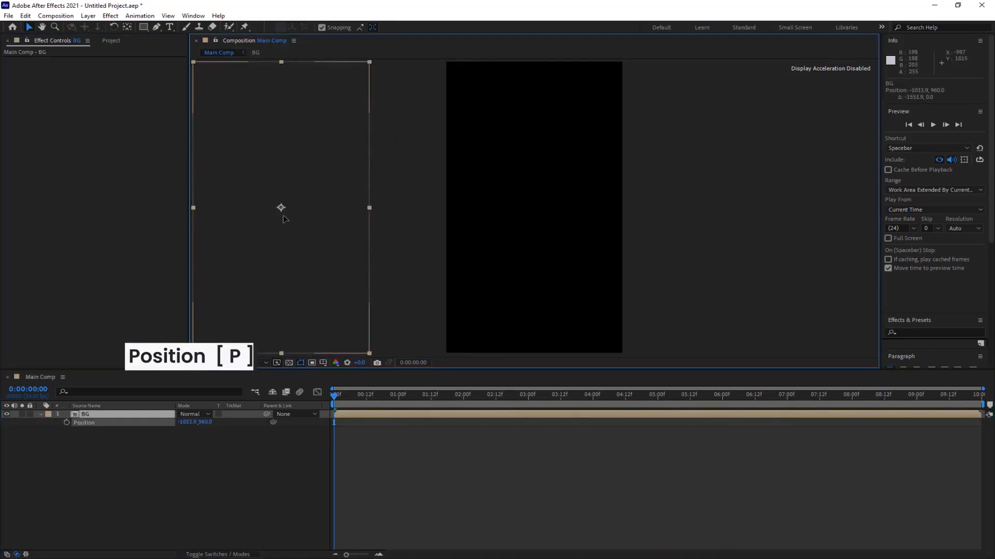
{"action": "left_click", "coordinate": [67, 423]}
{"action": "left_click_drag", "start_coordinate": [346, 399], "coordinate": [390, 396]}
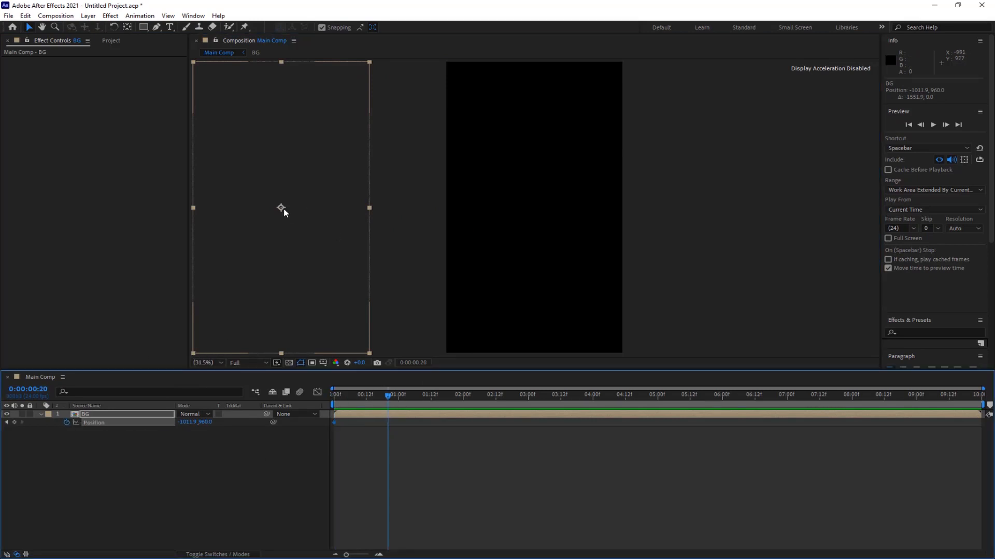
{"action": "left_click_drag", "start_coordinate": [283, 209], "coordinate": [537, 210]}
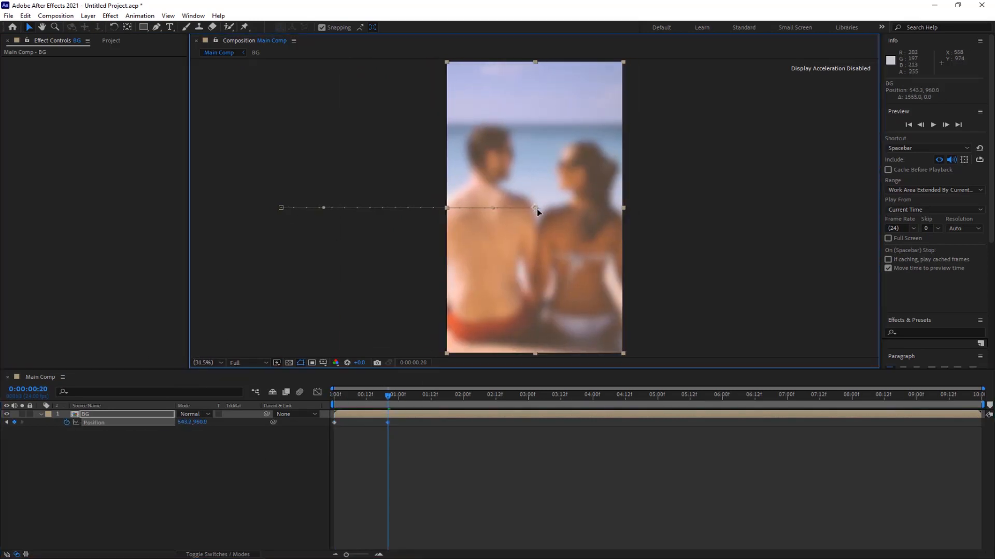
{"action": "key", "text": "space"}
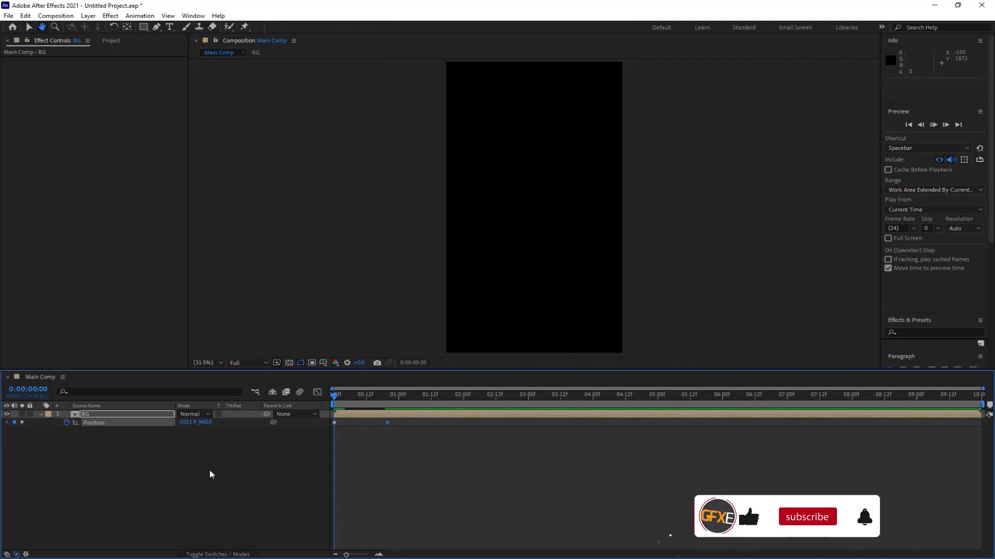
{"action": "key", "text": "space"}
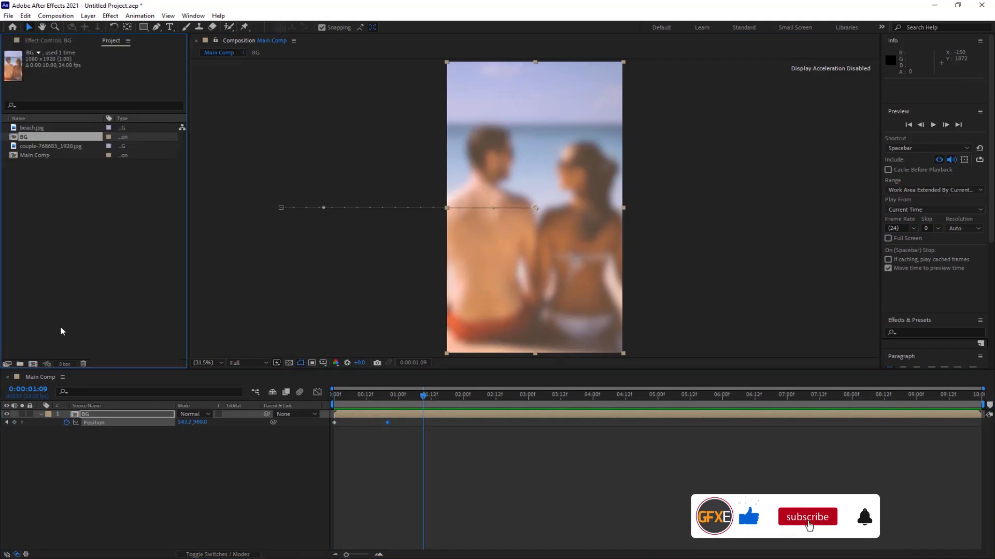
- Create a square composition named Image at 1080 x 1080 px
{"action": "key", "text": "ctrl+n"}
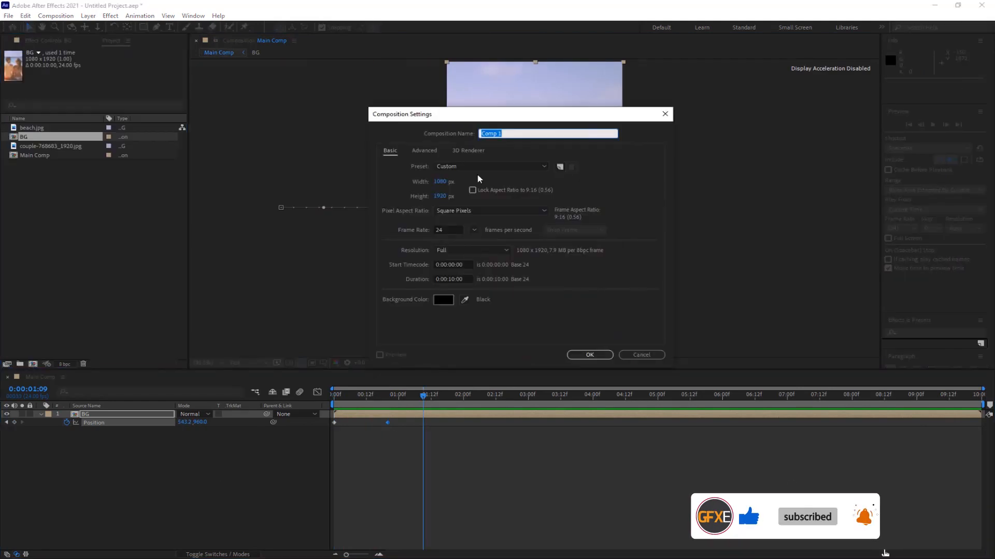
{"action": "left_click", "coordinate": [439, 196]}
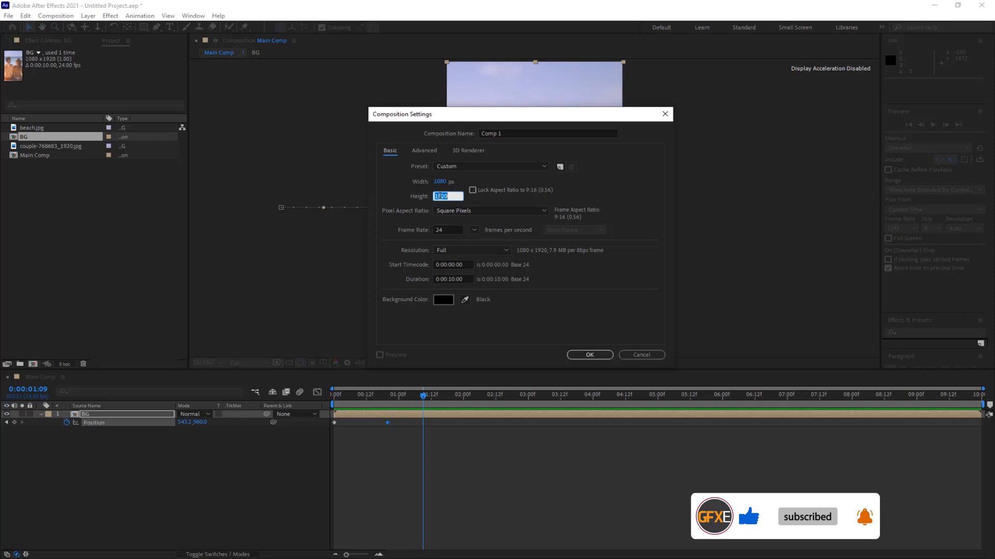
{"action": "type", "text": "1080"}
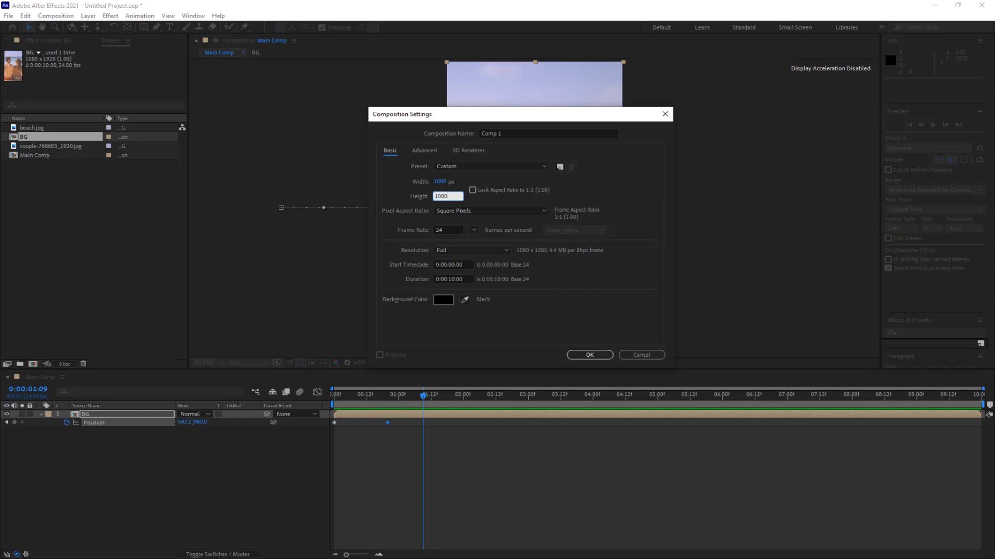
{"action": "left_click", "coordinate": [517, 133]}
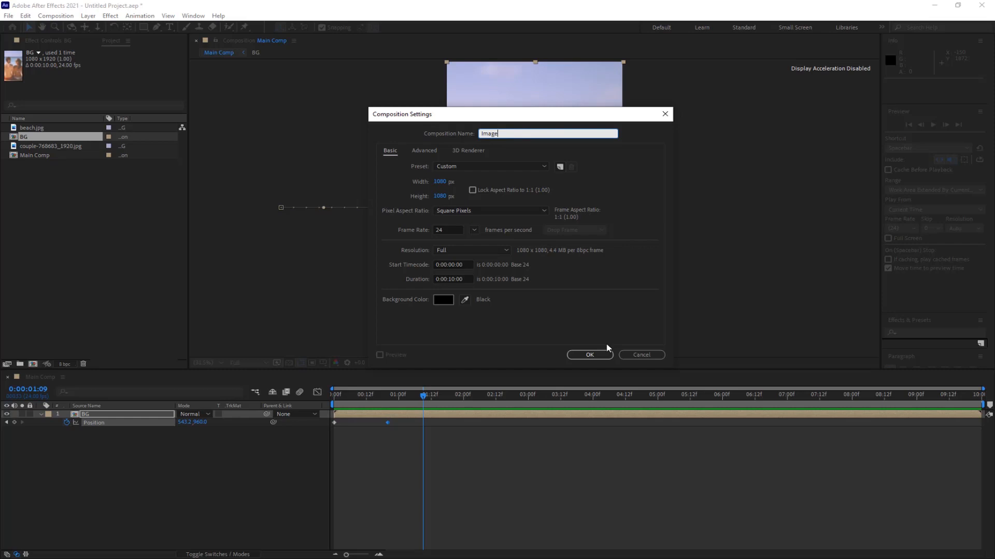
{"action": "left_click", "coordinate": [589, 355]}
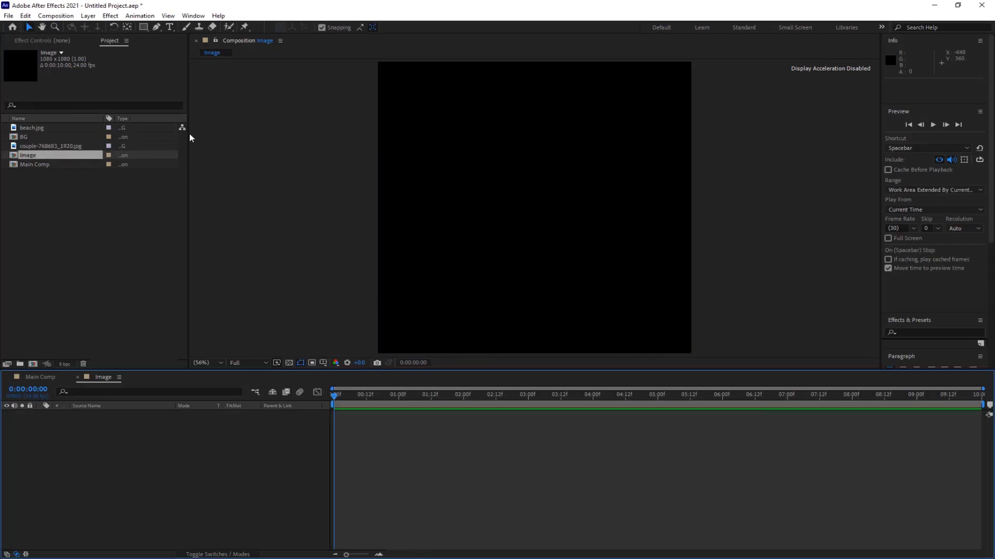
- Place the couple photo in the Image composition and position it so the couple fills the square frame
{"action": "left_click", "coordinate": [41, 146]}
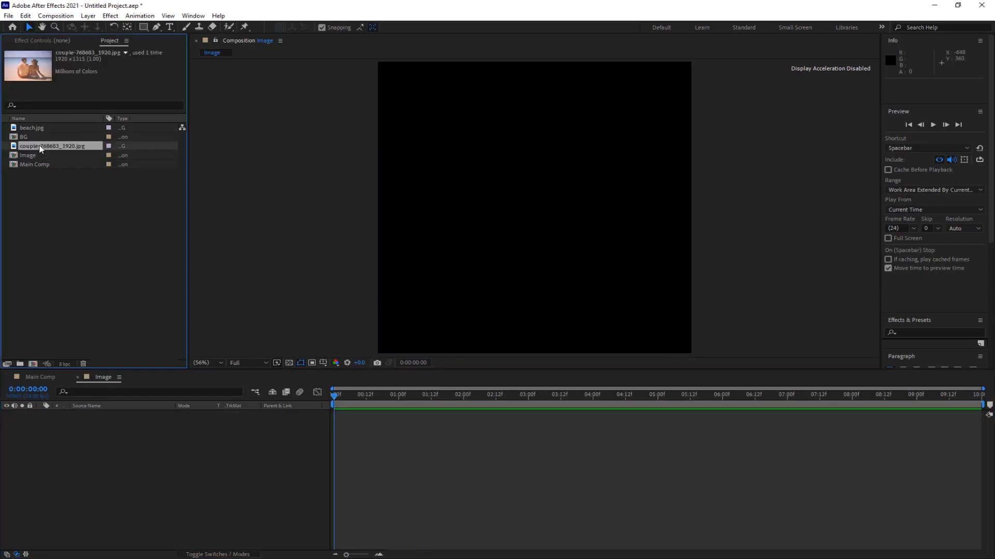
{"action": "left_click_drag", "start_coordinate": [42, 149], "coordinate": [509, 232]}
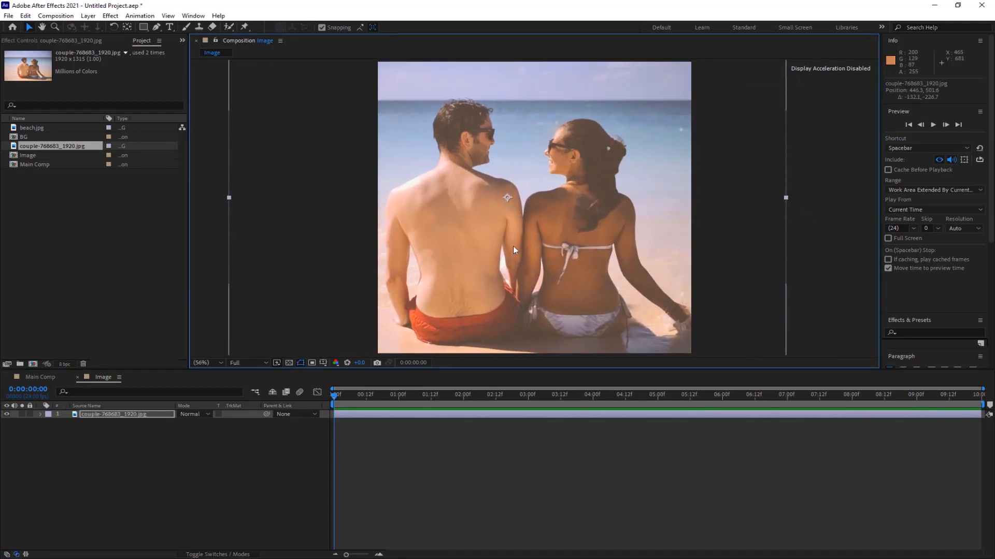
- Add a full-frame rectangle shape layer above the couple photo in the Image composition and fill it with white
{"action": "double_click", "coordinate": [144, 27]}
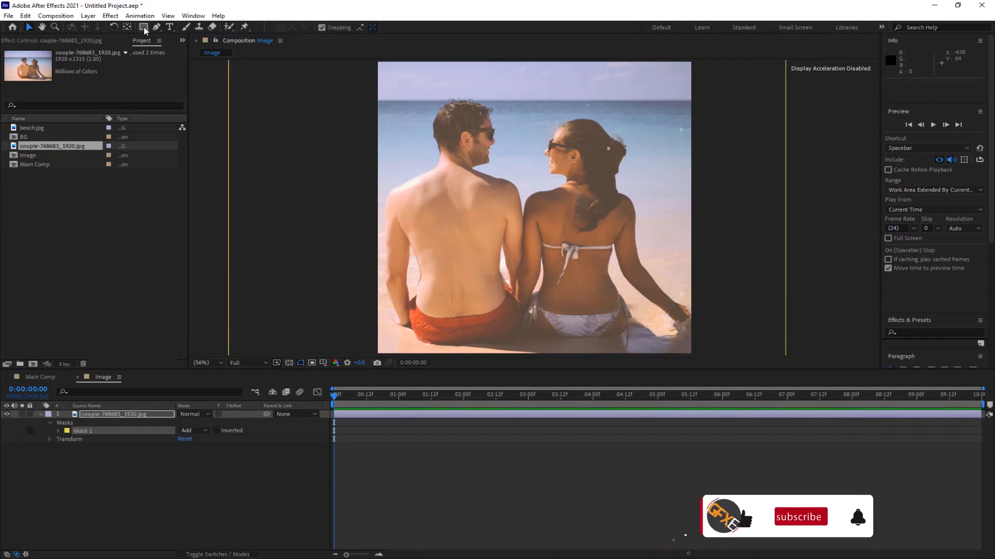
{"action": "key", "text": "ctrl+z"}
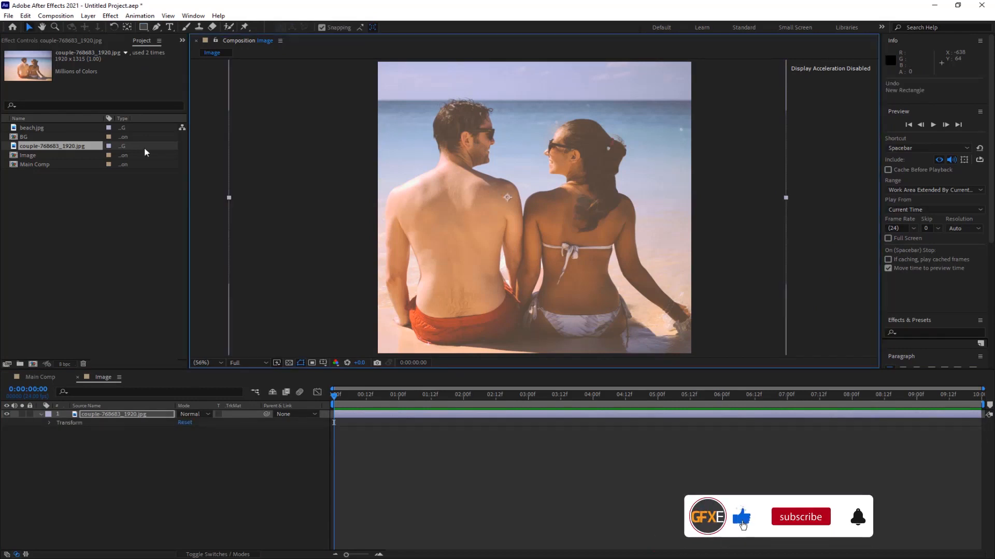
{"action": "left_click", "coordinate": [127, 455]}
{"action": "left_click", "coordinate": [144, 27]}
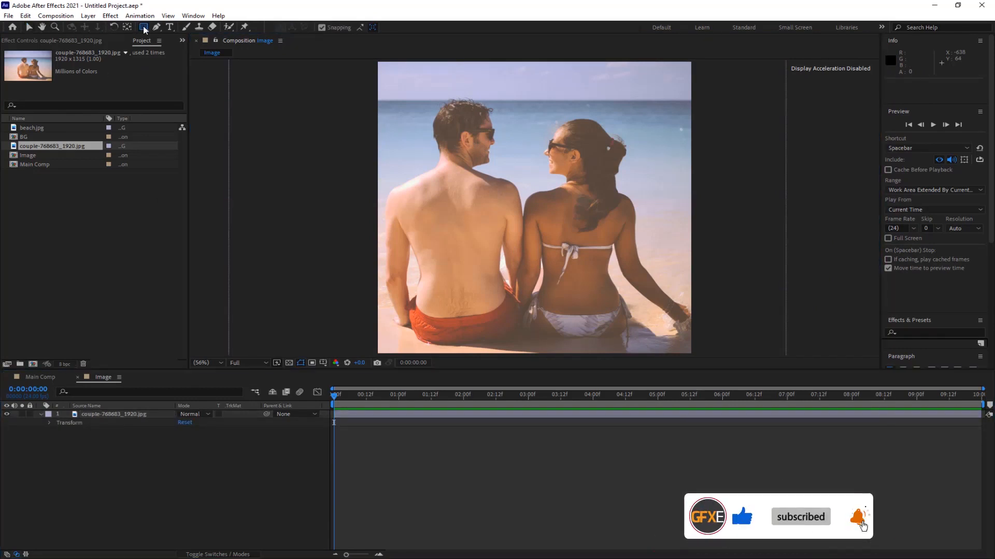
{"action": "double_click", "coordinate": [144, 27]}
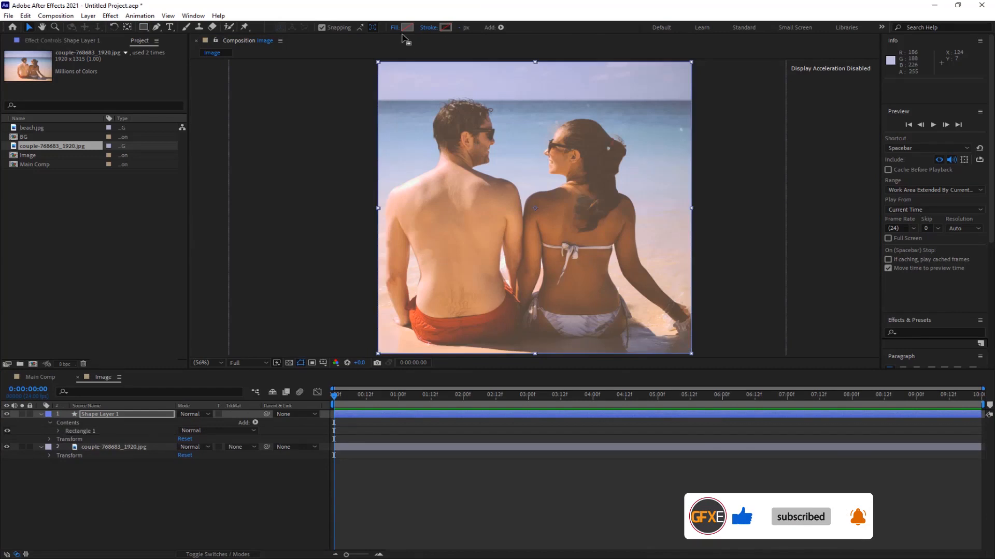
{"action": "left_click", "coordinate": [407, 27]}
{"action": "left_click", "coordinate": [484, 293]}
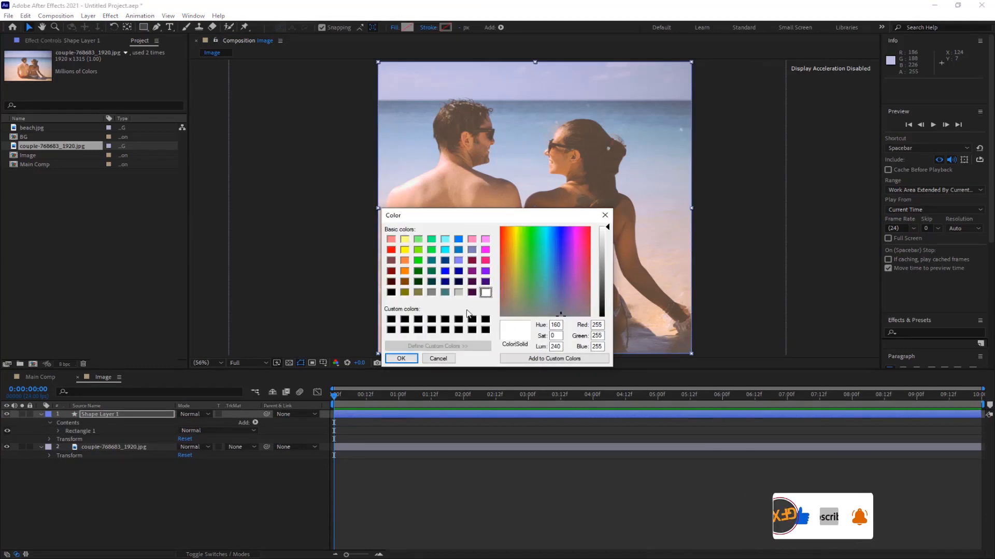
{"action": "left_click", "coordinate": [401, 359]}
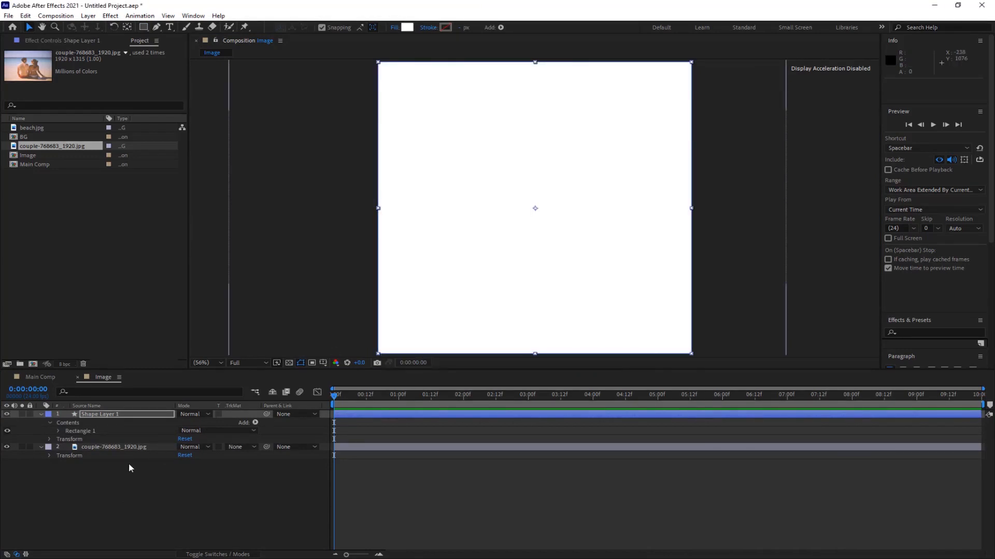
- Add Round Corners to the white rectangle with a radius of 100
{"action": "left_click", "coordinate": [256, 424]}
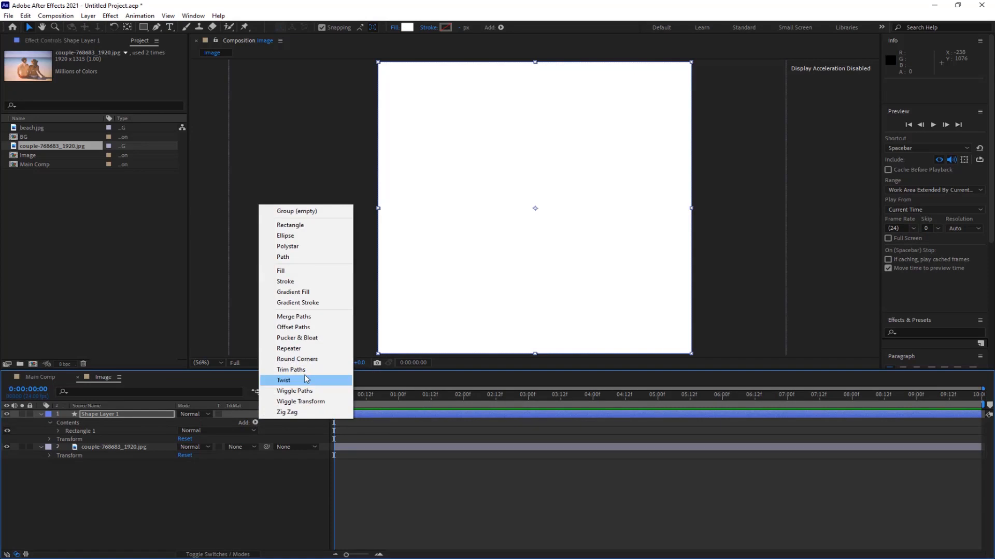
{"action": "left_click", "coordinate": [303, 359]}
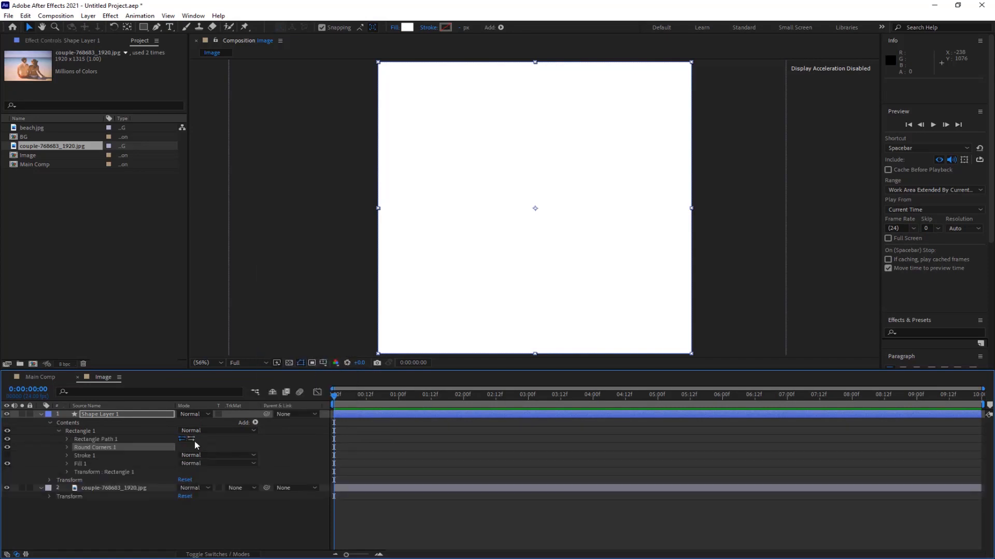
{"action": "left_click", "coordinate": [68, 448]}
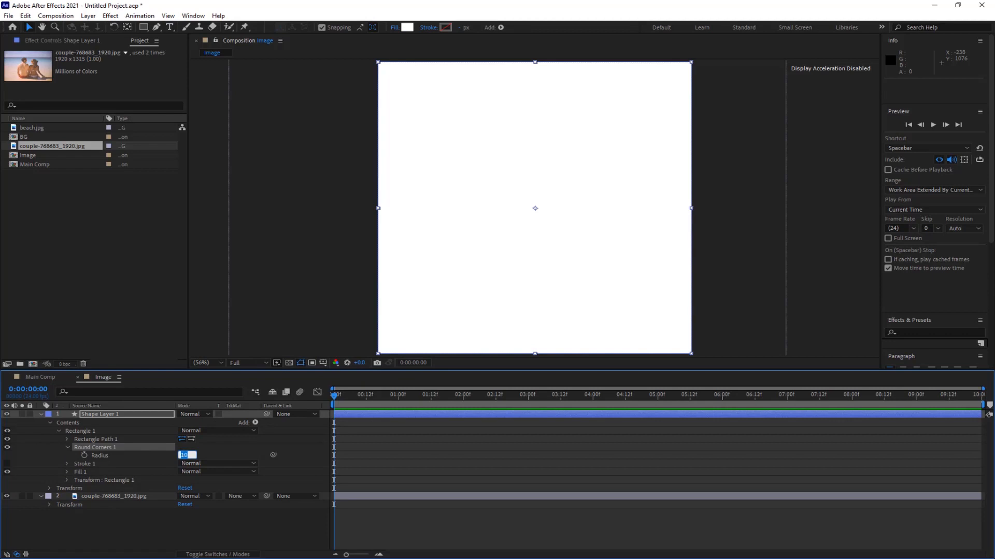
{"action": "type", "text": "100"}
{"action": "key", "text": "Return"}
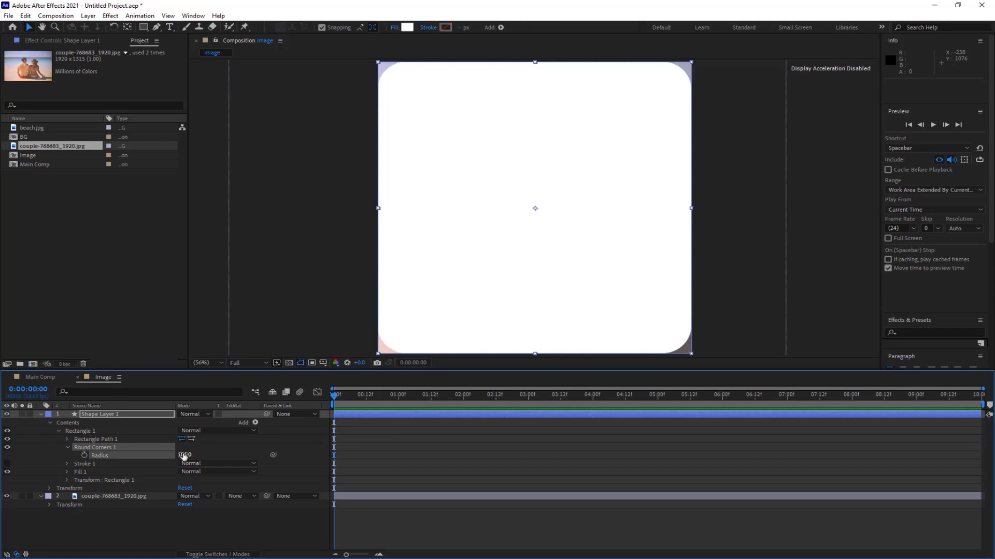
- Set the couple photo's track matte to the Alpha of the rounded shape layer
{"action": "left_click", "coordinate": [41, 415]}
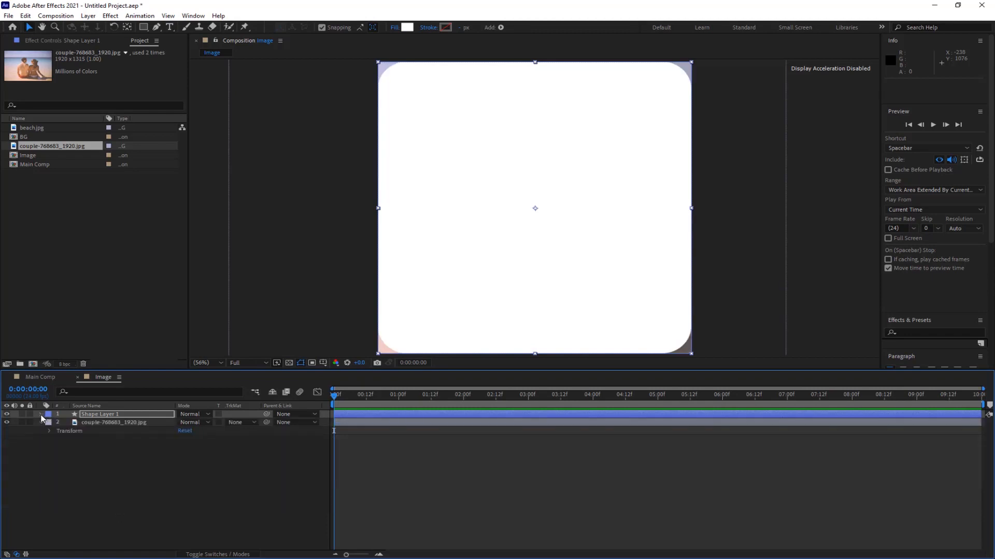
{"action": "left_click", "coordinate": [254, 424]}
{"action": "left_click", "coordinate": [267, 448]}
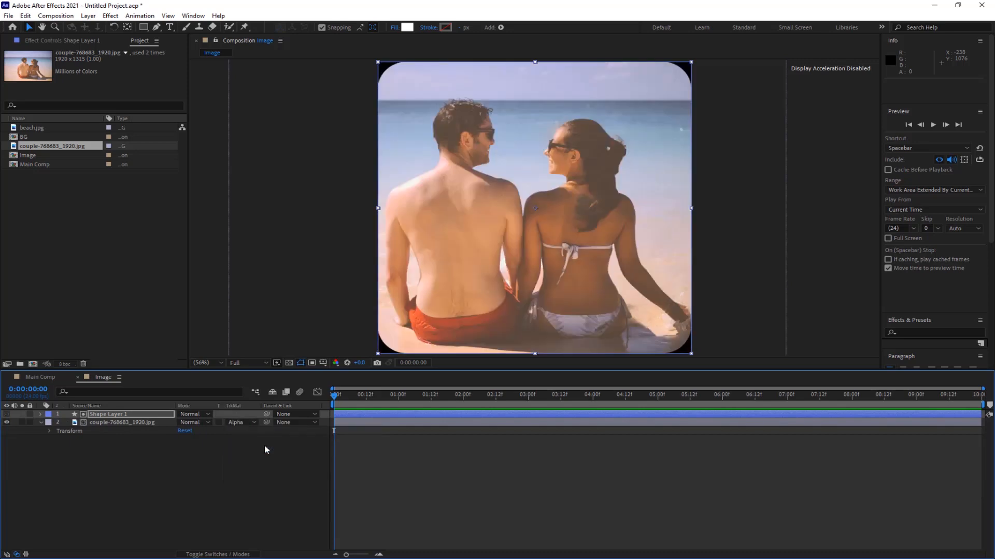
- Place the Image composition above BG in Main Comp and scale it down to about 64%
{"action": "left_click", "coordinate": [33, 379]}
{"action": "left_click_drag", "start_coordinate": [37, 158], "coordinate": [106, 412]}
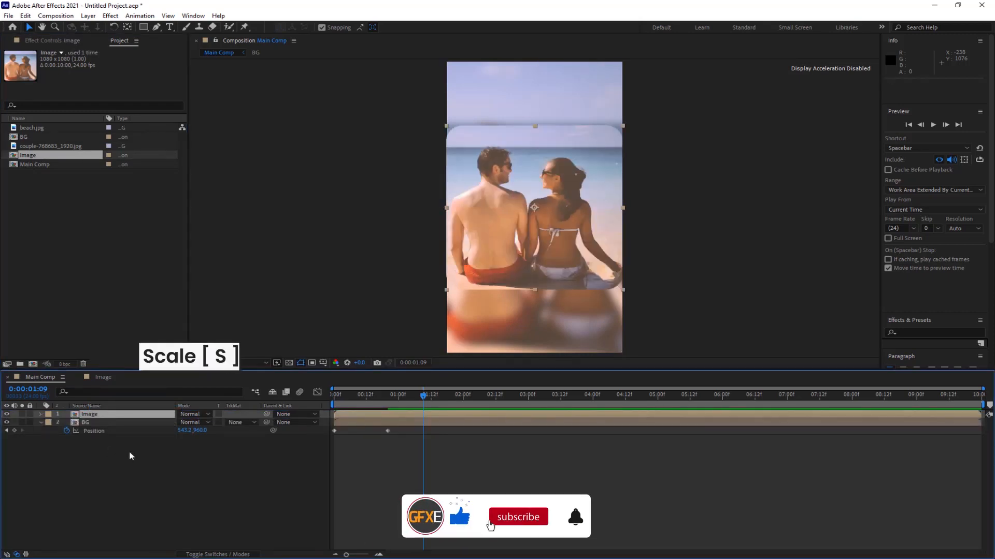
{"action": "key", "text": "s"}
{"action": "left_click_drag", "start_coordinate": [195, 422], "coordinate": [179, 422]}
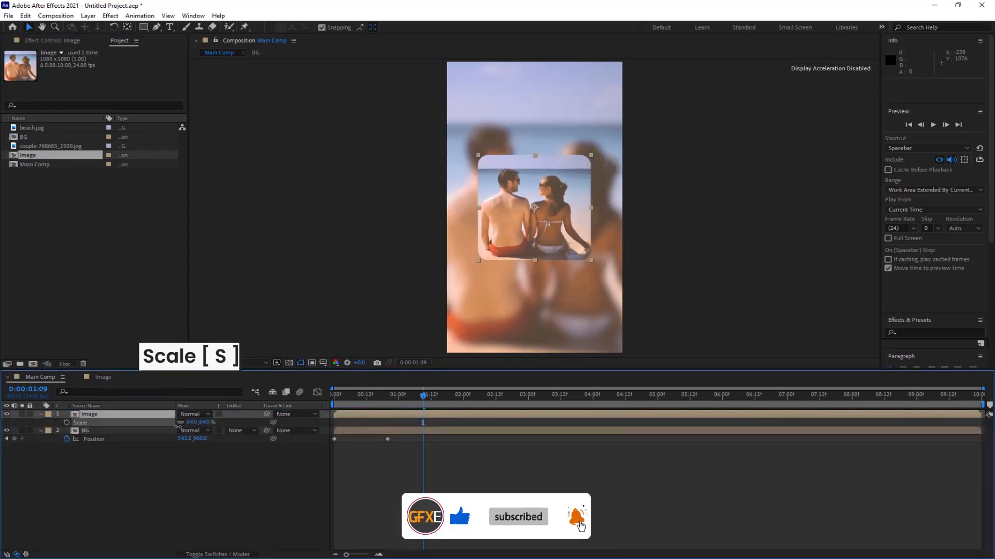
{"action": "left_click", "coordinate": [149, 485]}
- At frame 20, keyframe the Image layer's position at 540, 960 and its rotation at -9°
{"action": "key", "text": "j"}
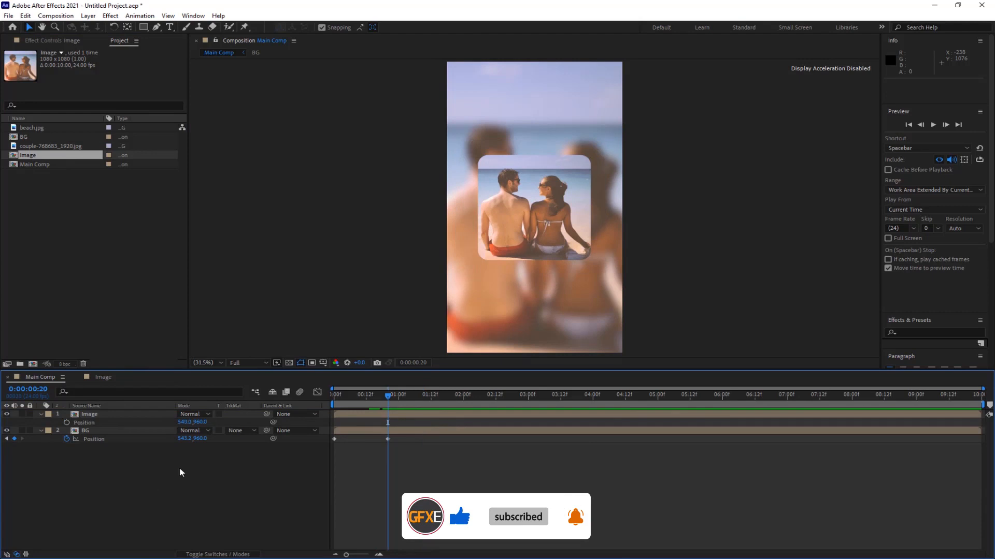
{"action": "key", "text": "shift+r"}
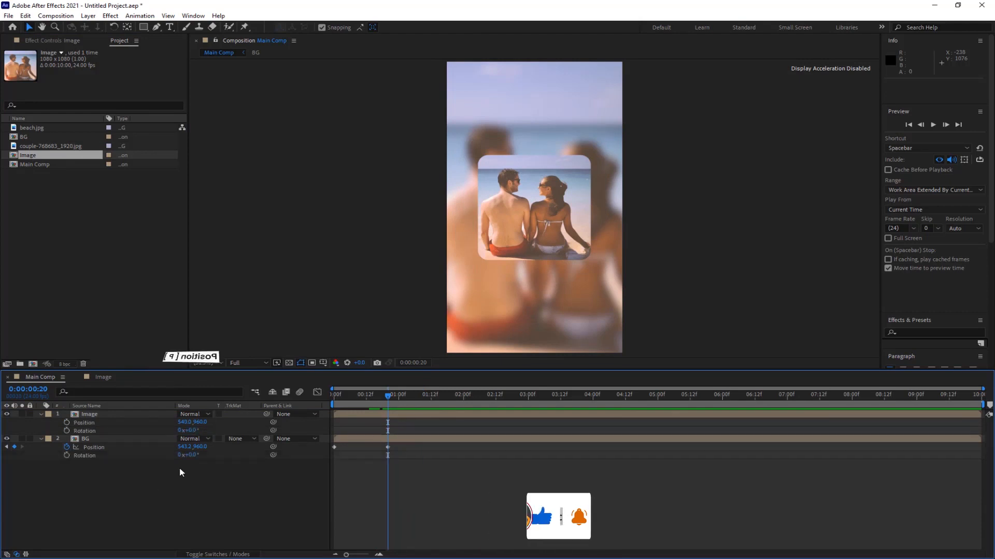
{"action": "left_click", "coordinate": [66, 423]}
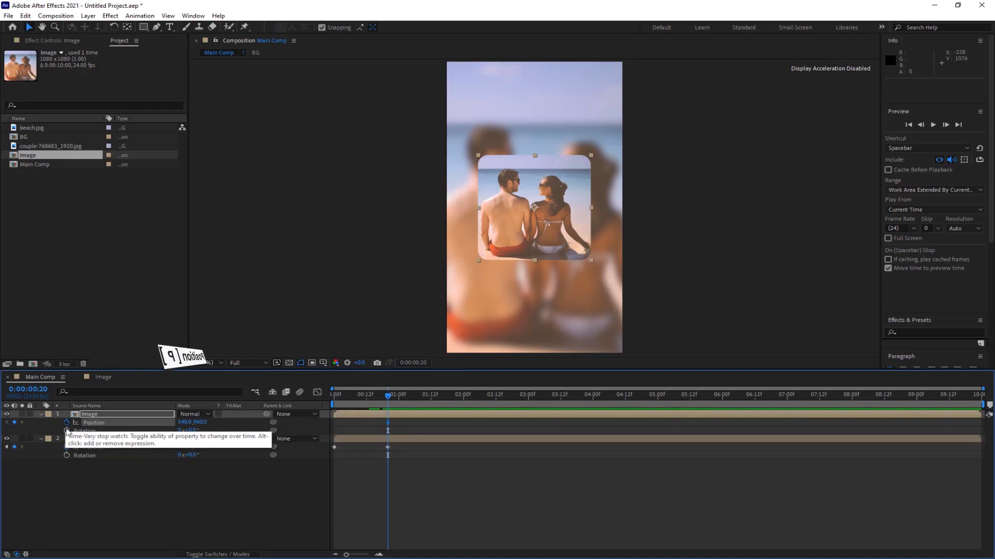
{"action": "left_click", "coordinate": [67, 431]}
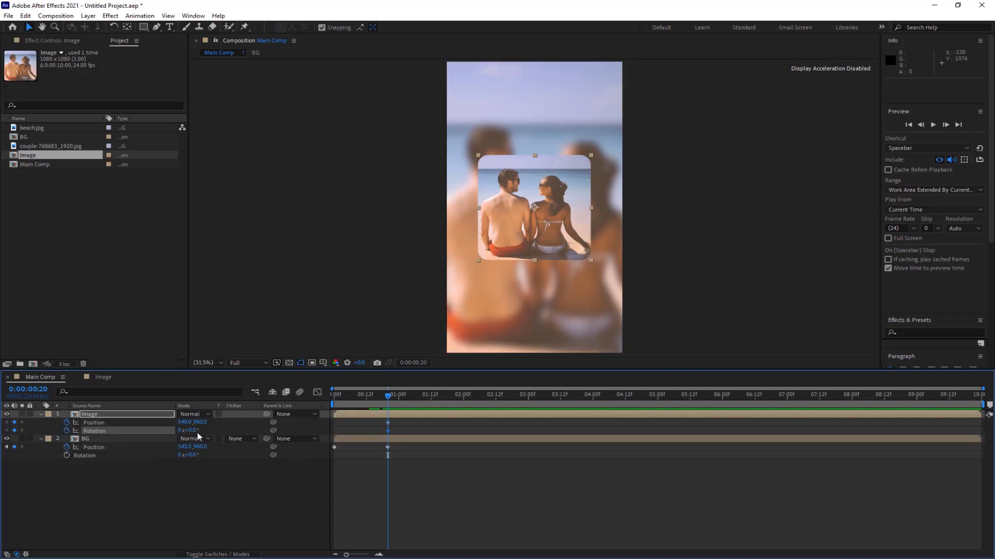
{"action": "left_click_drag", "start_coordinate": [195, 432], "coordinate": [190, 432]}
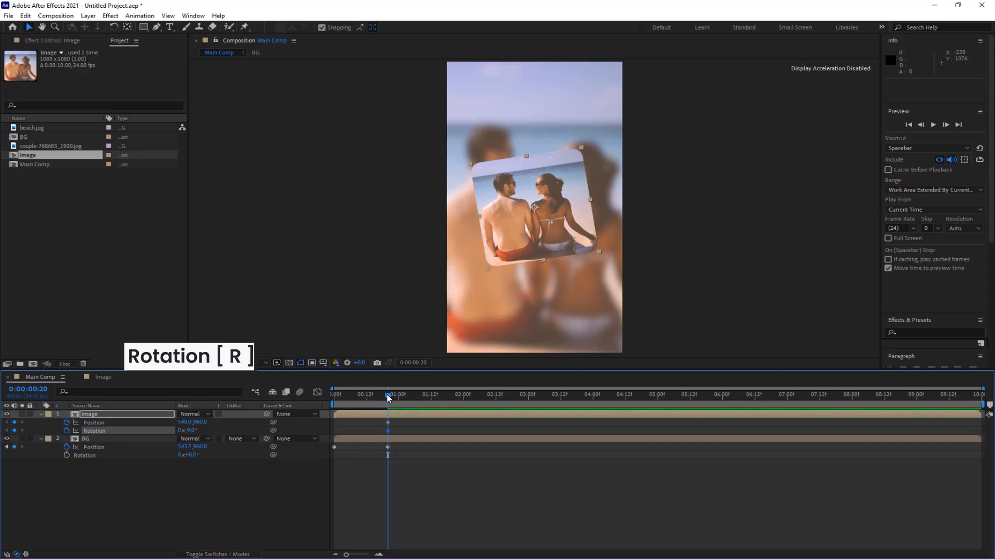
- At time zero, keyframe Image off-frame at about -1091.2, 1461.4 with a rotation of -46°, and preview the entrance
{"action": "left_click_drag", "start_coordinate": [388, 396], "coordinate": [302, 409]}
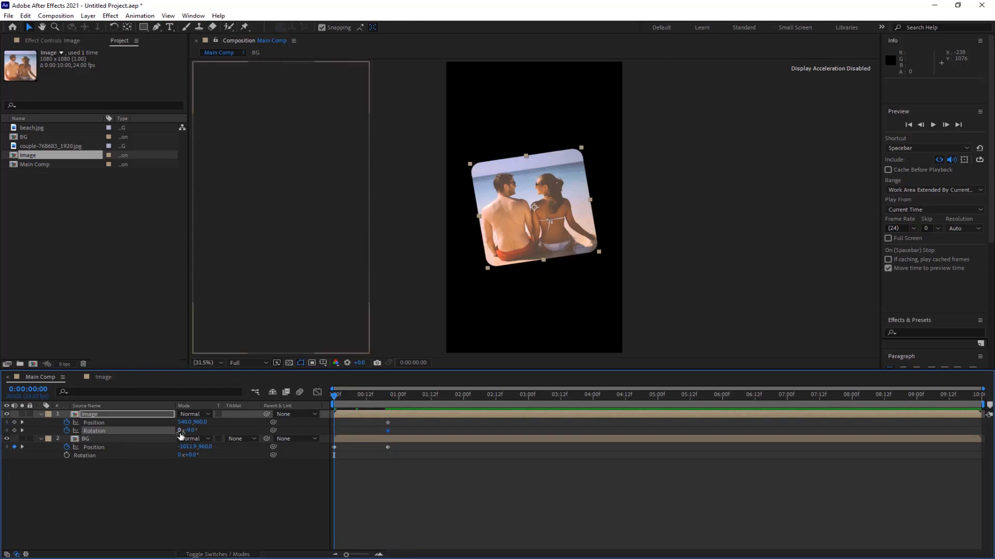
{"action": "left_click_drag", "start_coordinate": [535, 209], "coordinate": [270, 286]}
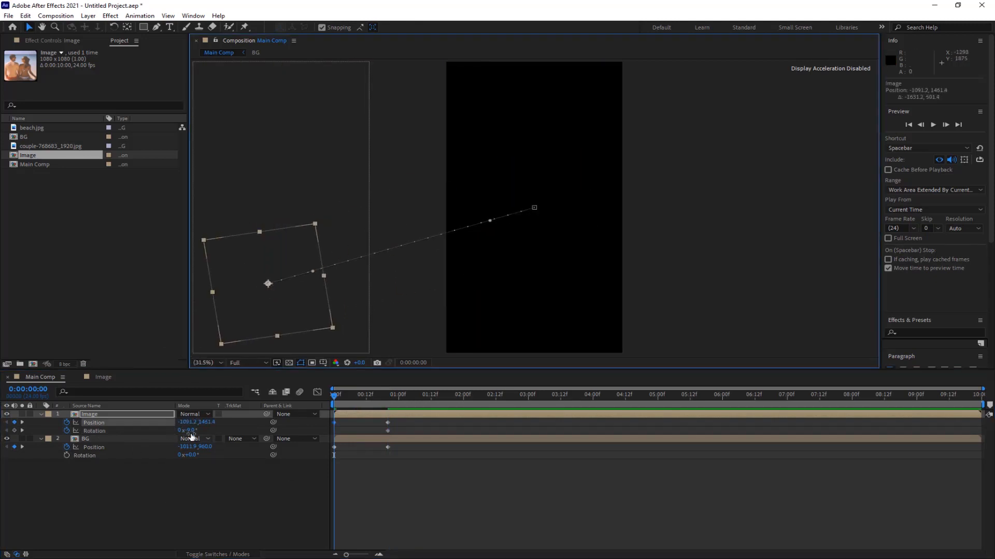
{"action": "left_click_drag", "start_coordinate": [190, 431], "coordinate": [170, 430]}
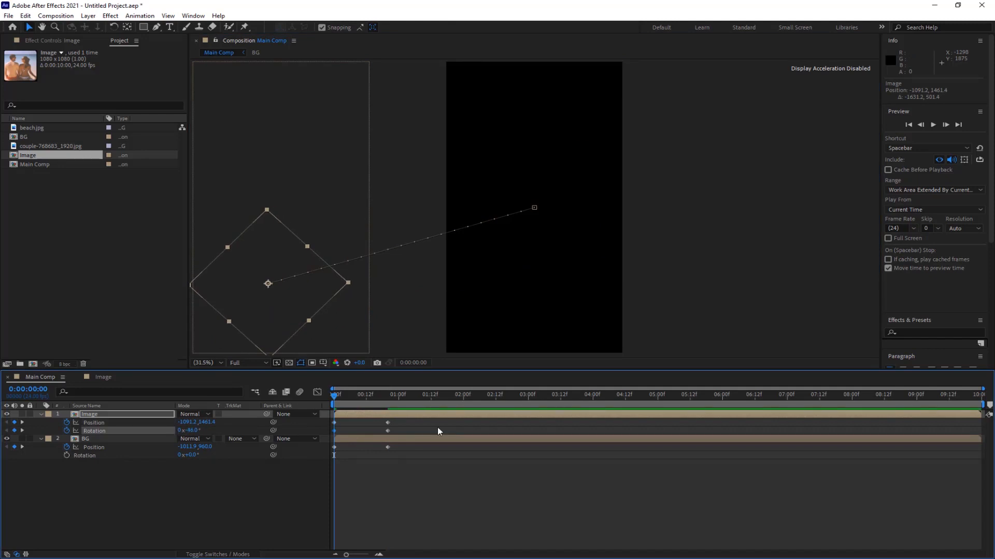
{"action": "key", "text": "space"}
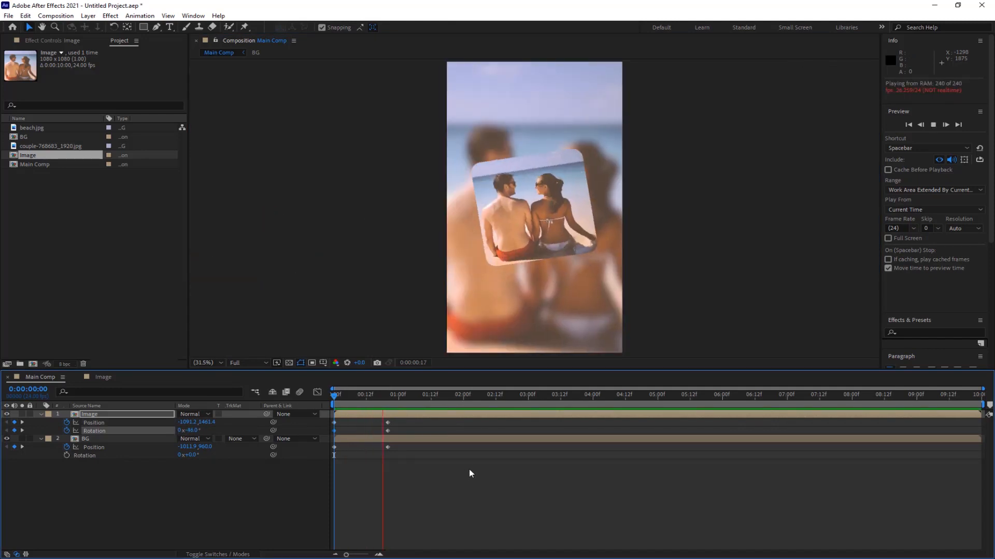
{"action": "key", "text": "space"}
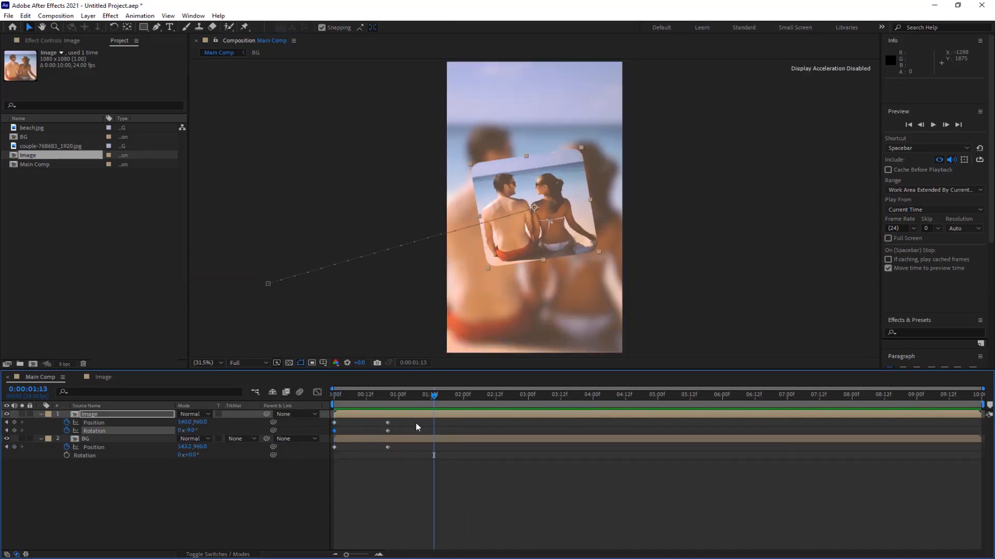
- Shift the Image layer to start 5 frames after BG and preview the staggered entrance from time zero
{"action": "left_click_drag", "start_coordinate": [388, 419], "coordinate": [400, 413]}
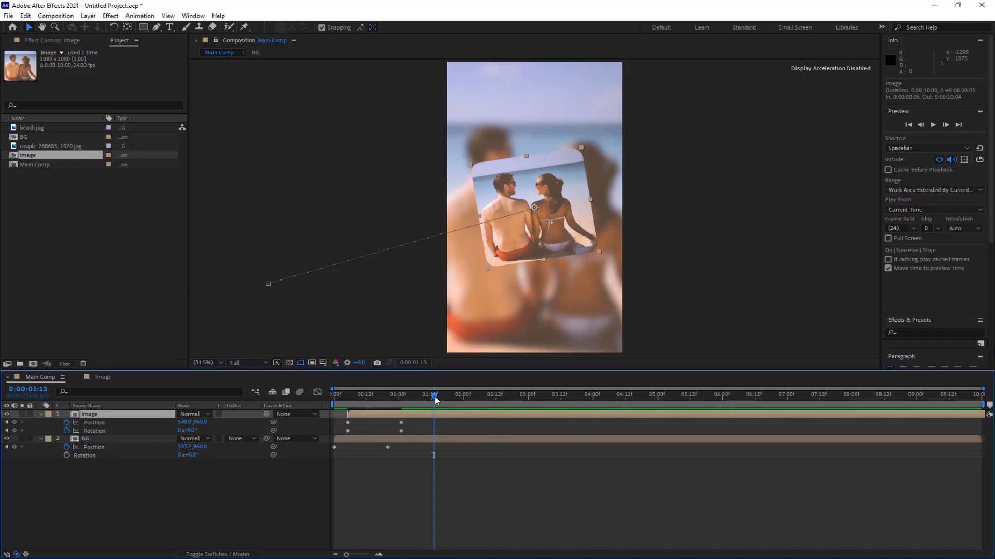
{"action": "key", "text": "Home"}
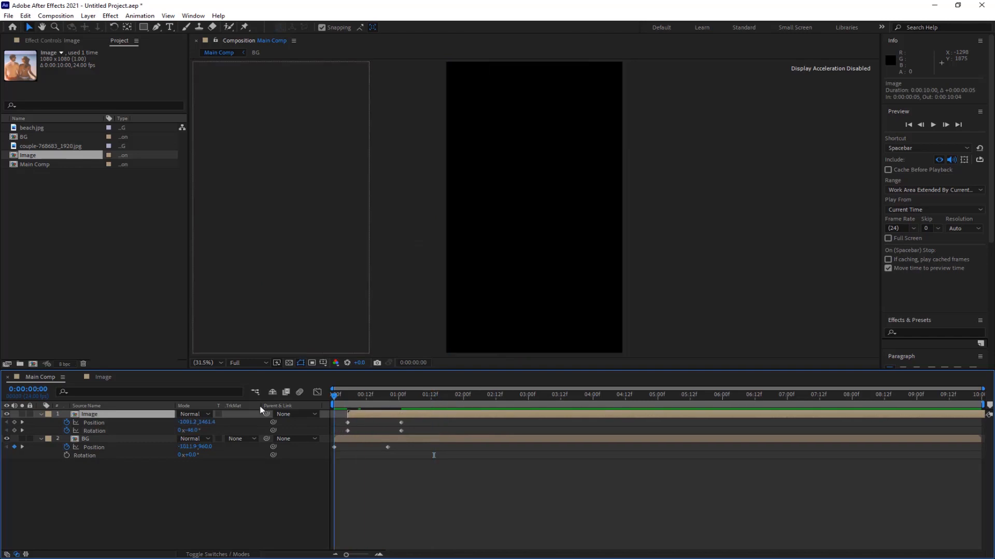
{"action": "key", "text": "space"}
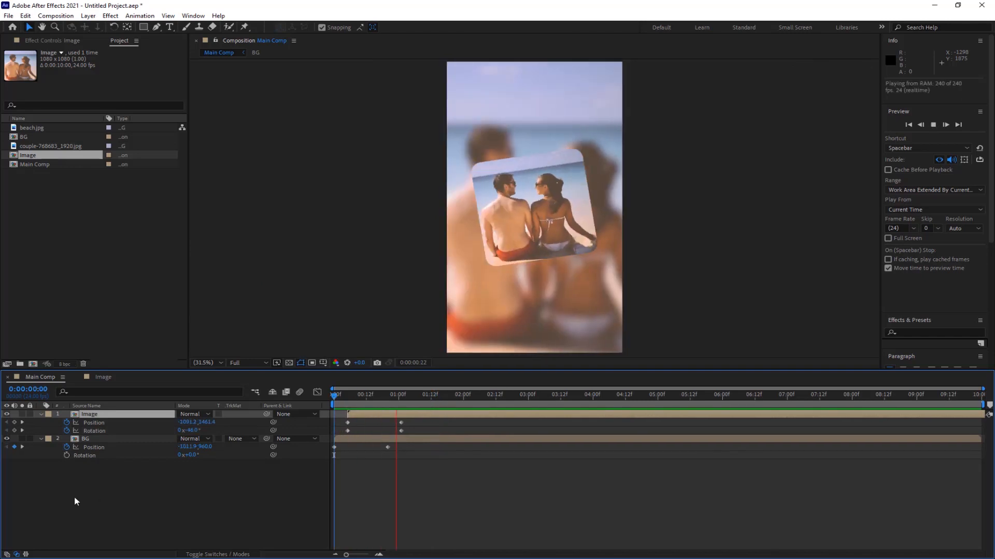
{"action": "key", "text": "space"}
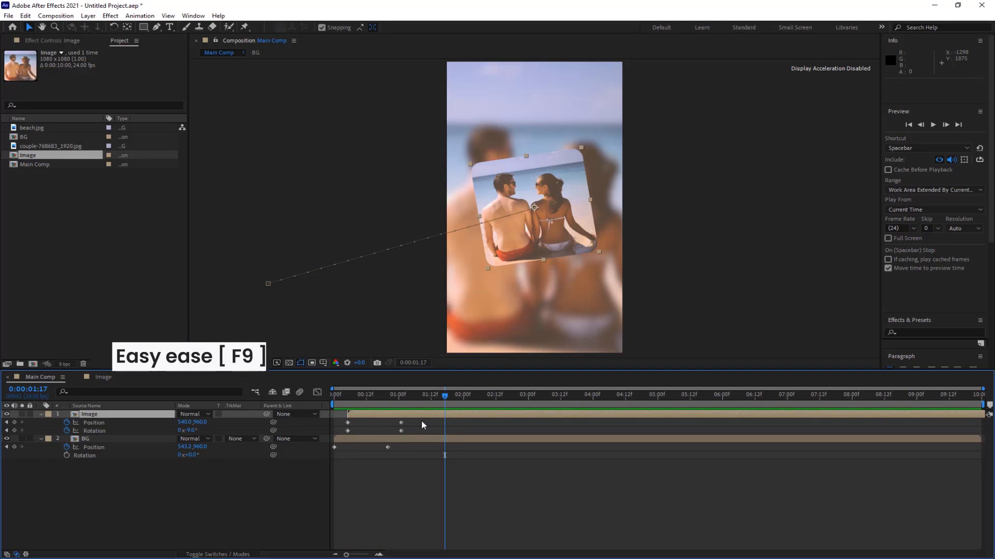
- Apply Easy Ease to Image's position and rotation keyframes and adjust the ending ease in the Graph Editor
{"action": "left_click_drag", "start_coordinate": [421, 422], "coordinate": [323, 441]}
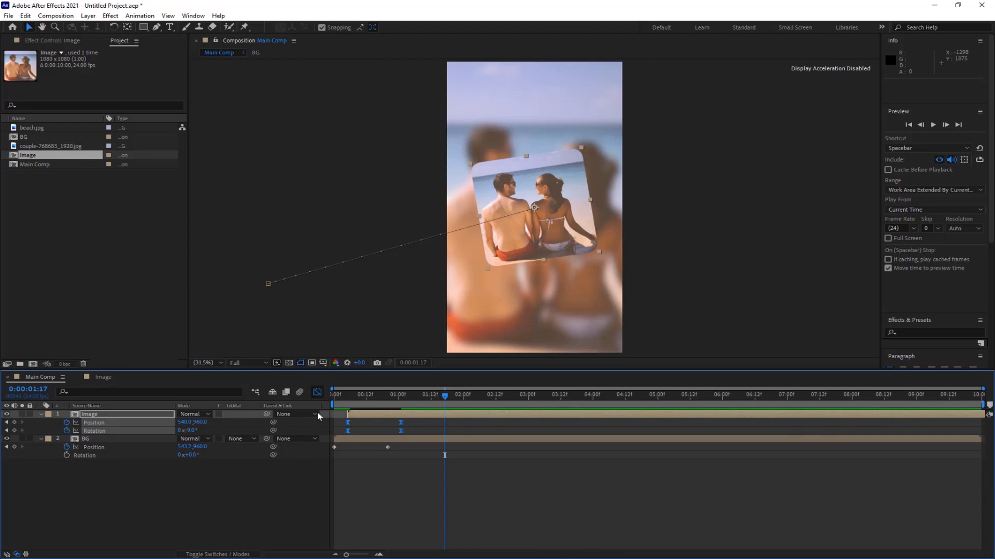
{"action": "left_click", "coordinate": [318, 392]}
{"action": "left_click_drag", "start_coordinate": [424, 507], "coordinate": [315, 540]}
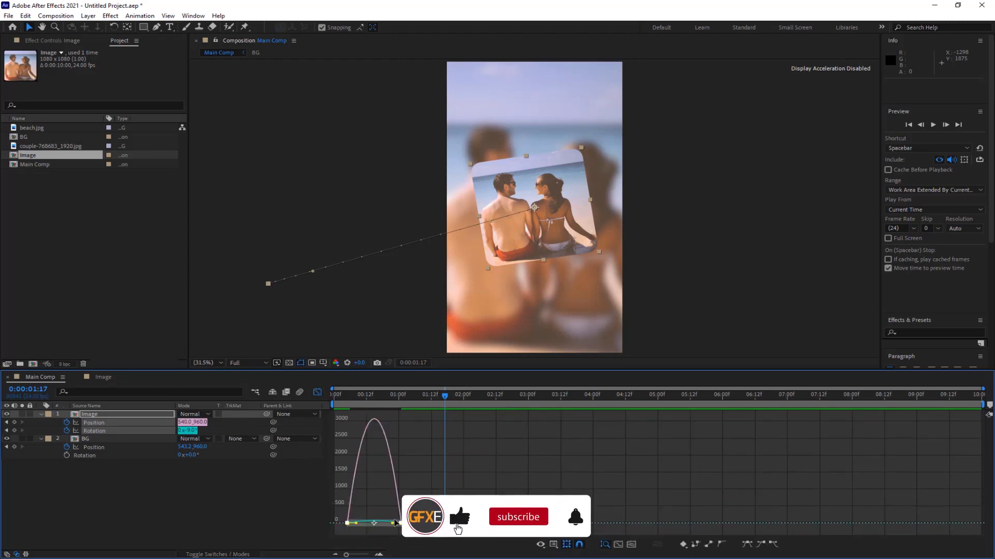
{"action": "mouse_move", "coordinate": [383, 524]}
{"action": "left_mouse_down"}
{"action": "mouse_move", "coordinate": [365, 525]}
{"action": "mouse_move", "coordinate": [376, 525]}
{"action": "left_mouse_up"}
{"action": "left_click", "coordinate": [317, 393]}
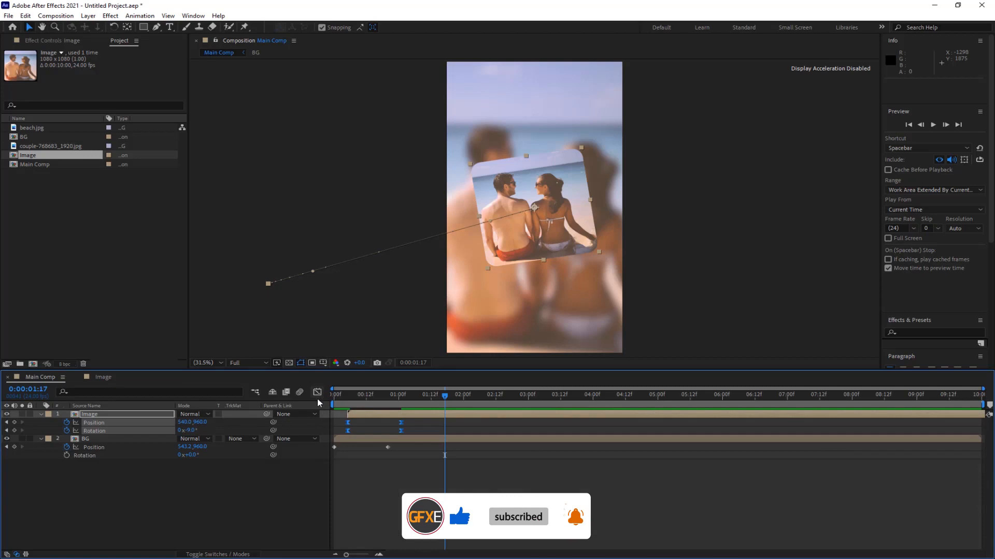
- Apply Easy Ease to BG's two position keyframes and preview the animation from the start
{"action": "left_click_drag", "start_coordinate": [411, 443], "coordinate": [316, 467]}
{"action": "key", "text": "F9"}
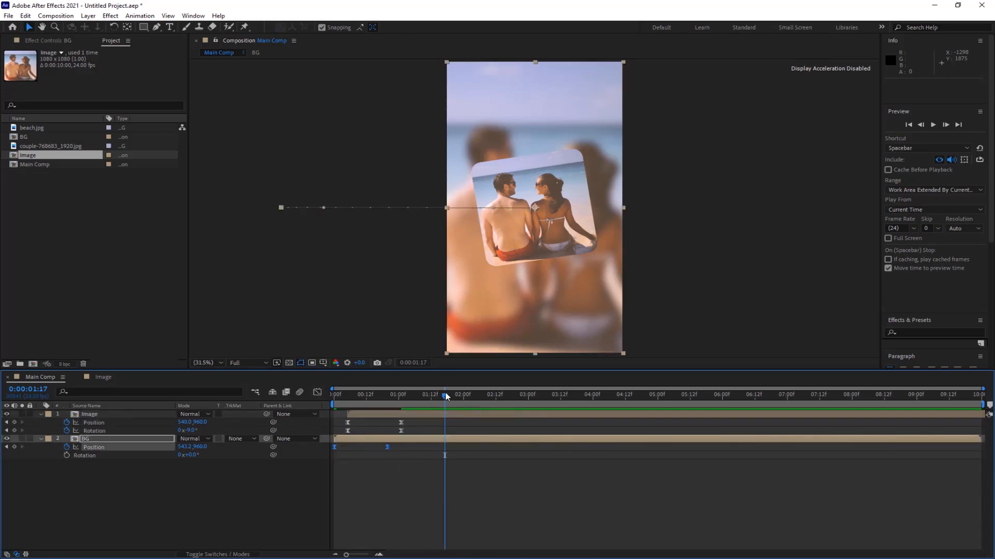
{"action": "left_click_drag", "start_coordinate": [445, 396], "coordinate": [311, 425]}
{"action": "key", "text": "Home"}
{"action": "key", "text": "space"}
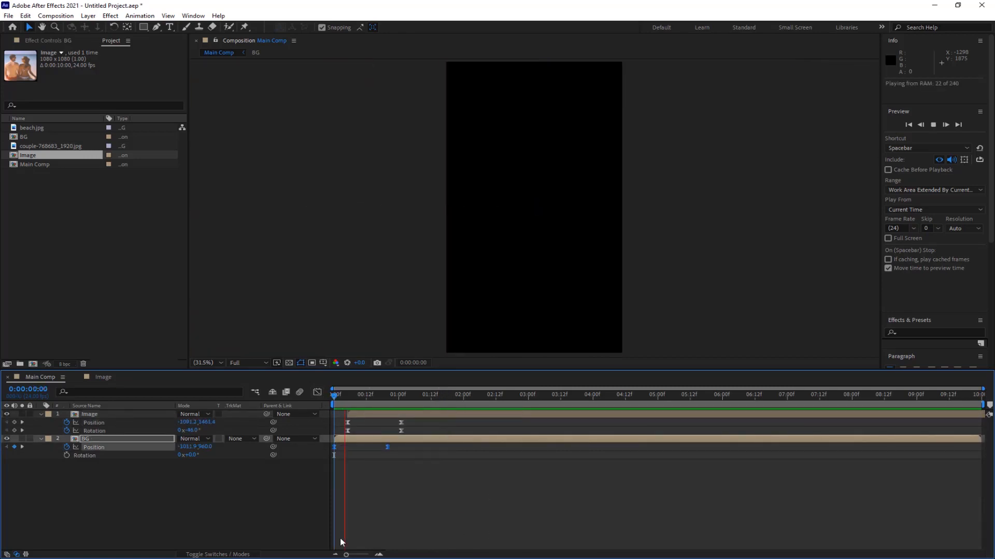
- Apply a Drop Shadow effect to the Image layer with a distance of 14 and a softness of about 33
{"action": "left_click", "coordinate": [114, 414]}
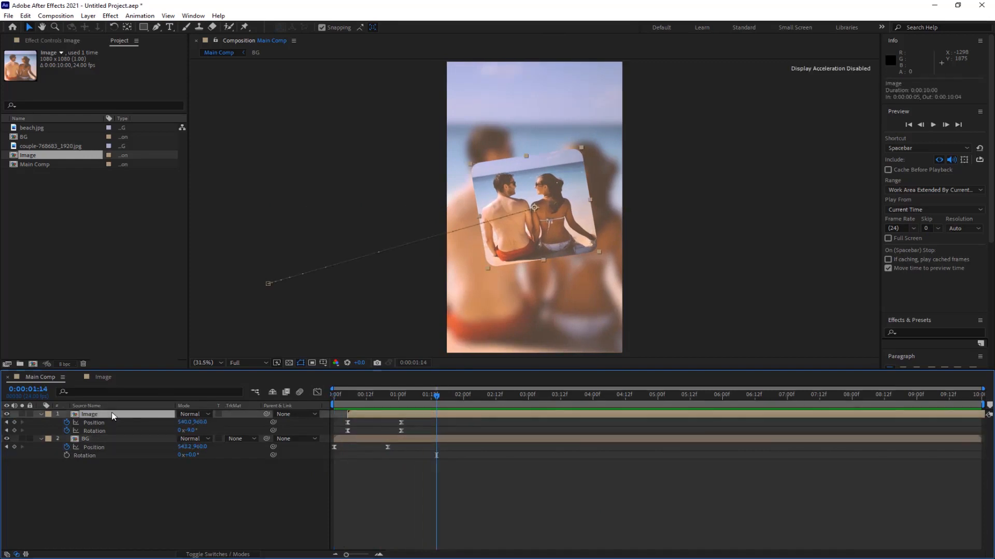
{"action": "type", "text": "drop shadow"}
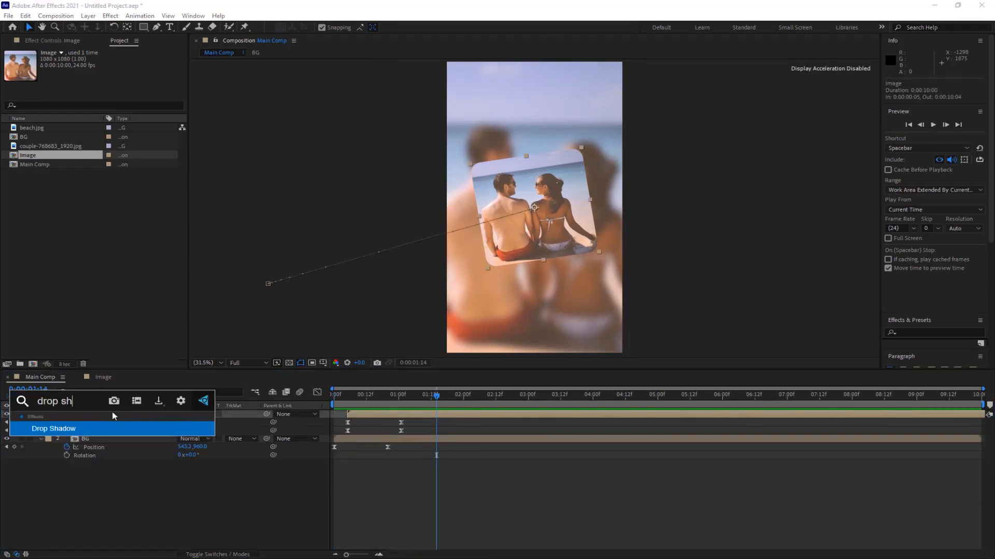
{"action": "left_click", "coordinate": [66, 429]}
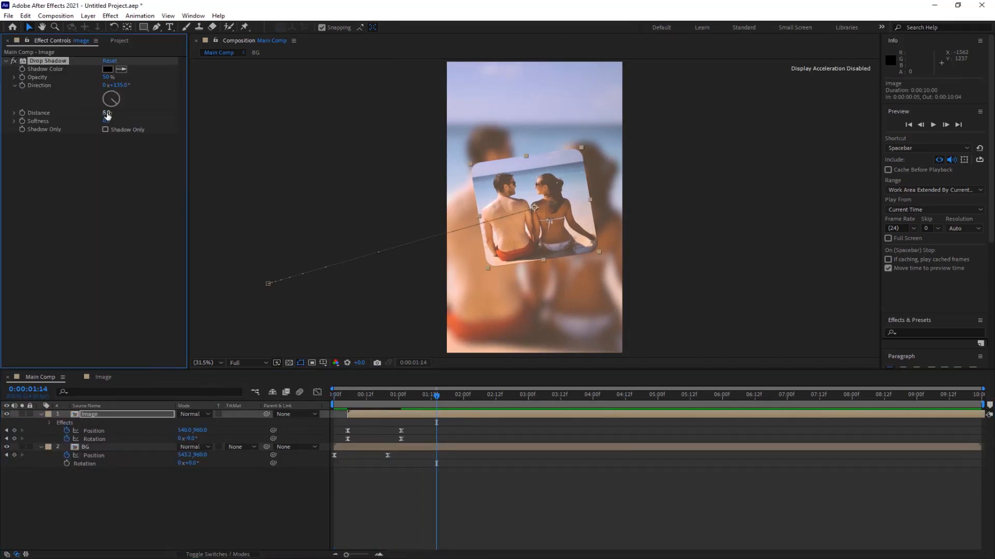
{"action": "left_click_drag", "start_coordinate": [106, 112], "coordinate": [113, 121]}
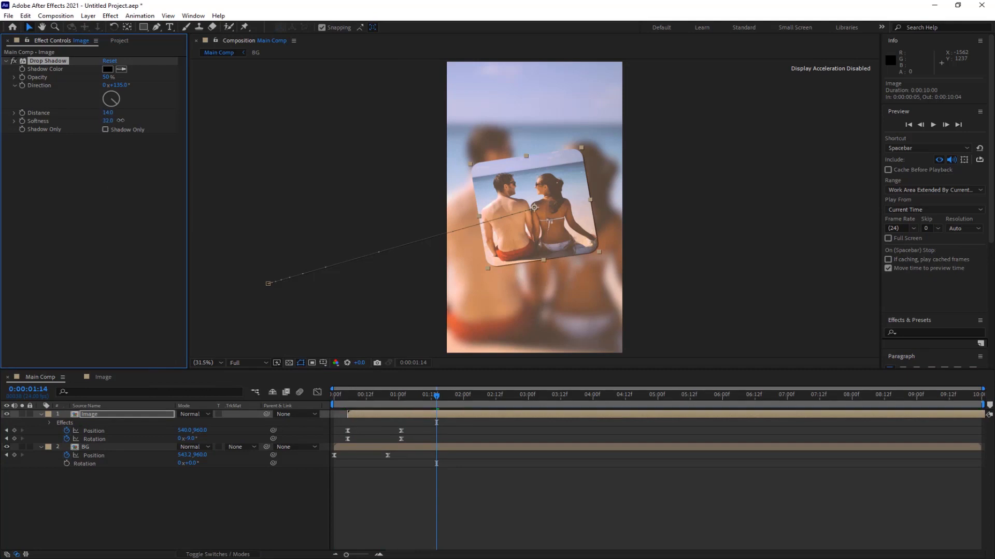
{"action": "left_click", "coordinate": [94, 508]}
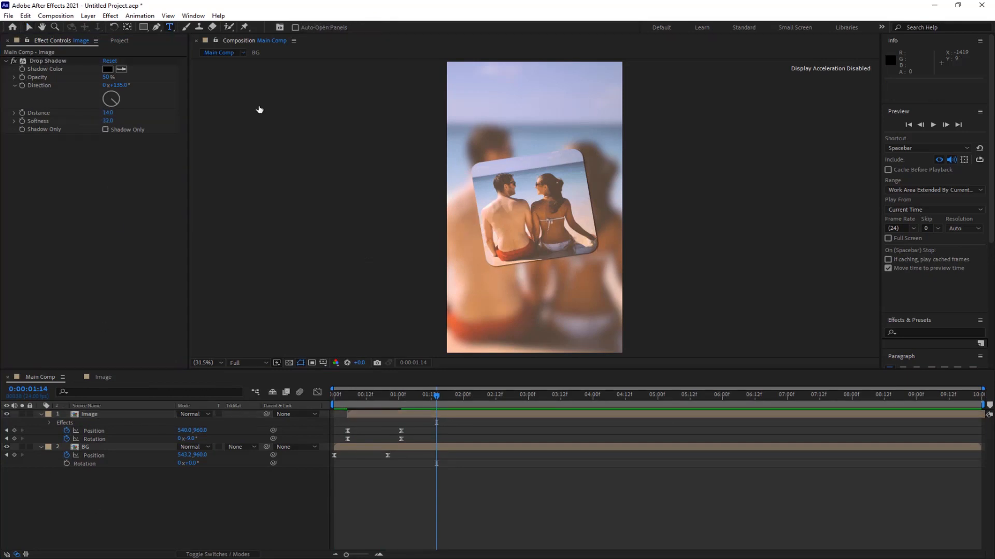
- Add a two-line text layer reading "Summer Story" above the photo
{"action": "key", "text": "ctrl+t"}
{"action": "left_click", "coordinate": [480, 110]}
{"action": "type", "text": "Summer"}
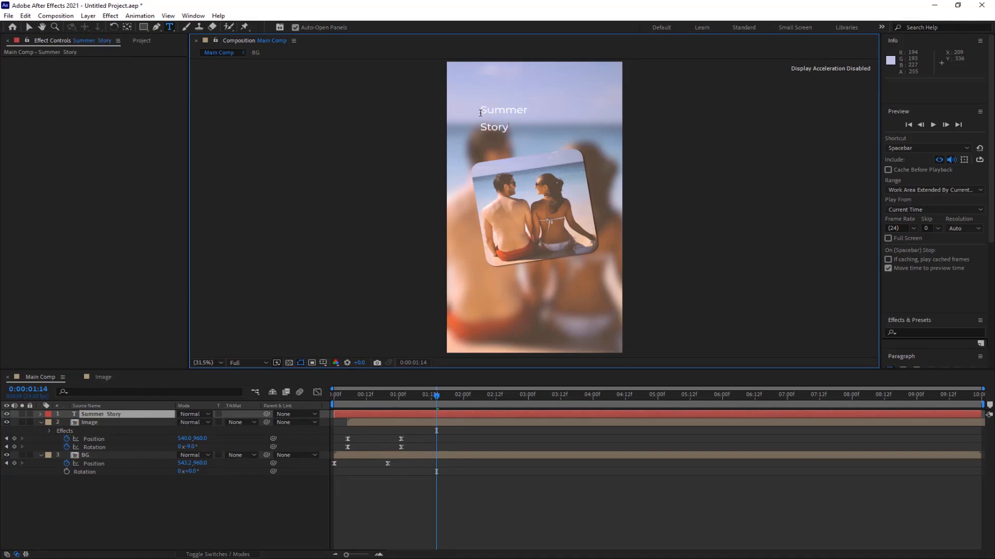
{"action": "key", "text": "Escape"}
- Set the title's font style to Bold and enlarge it to 139 px with 128 px leading
{"action": "scroll", "coordinate": [954, 297], "scroll_direction": "down", "scroll_amount": 5}
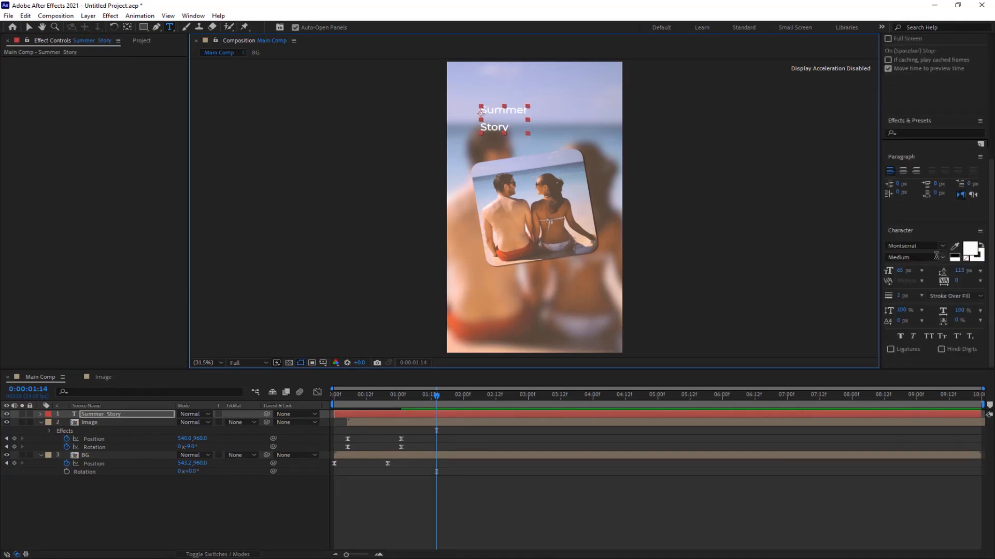
{"action": "left_click", "coordinate": [936, 256]}
{"action": "left_click", "coordinate": [901, 395]}
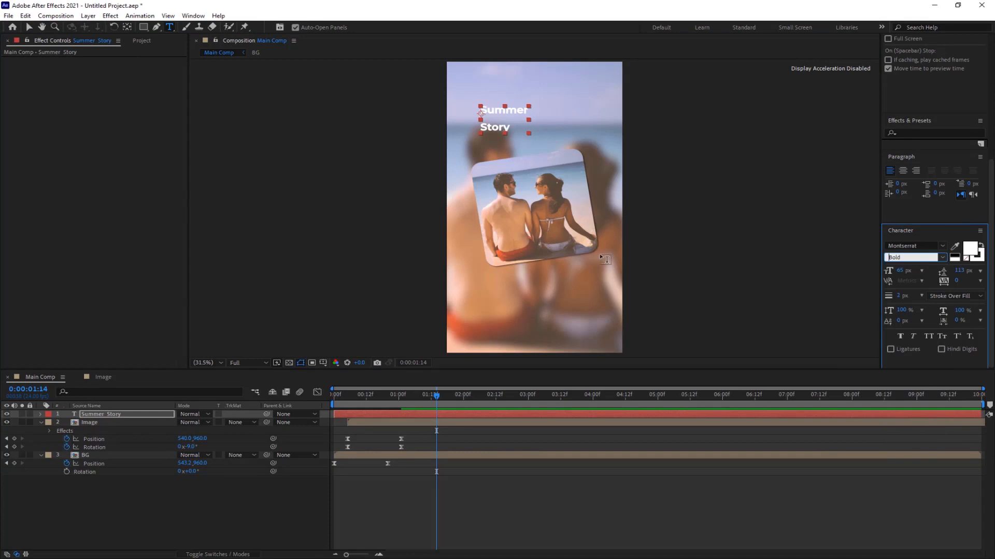
{"action": "left_click_drag", "start_coordinate": [960, 273], "coordinate": [988, 272]}
- Rotate the Summer Story text to -7° and move it down so it sits just above the photo
{"action": "key", "text": "r"}
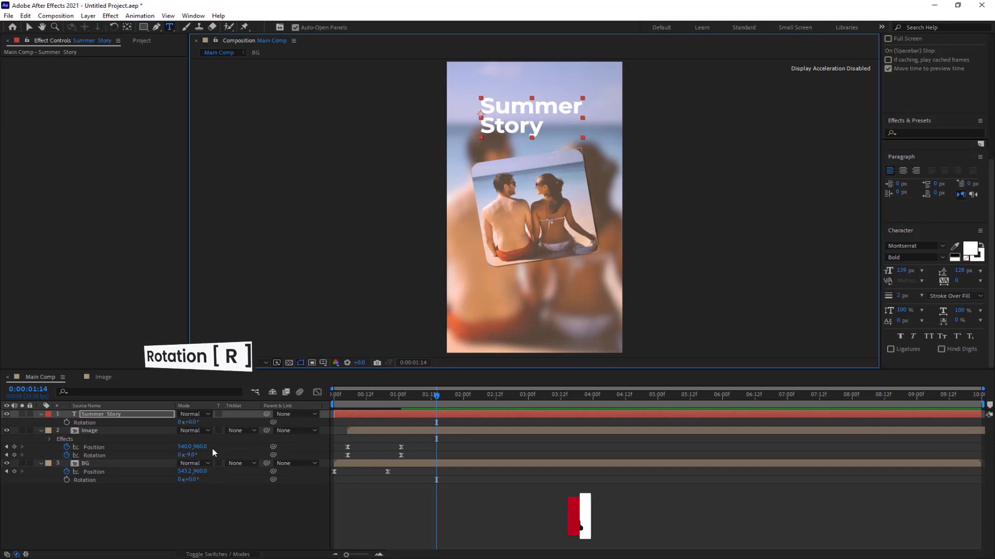
{"action": "left_click_drag", "start_coordinate": [192, 422], "coordinate": [195, 422]}
{"action": "left_click_drag", "start_coordinate": [185, 423], "coordinate": [189, 423]}
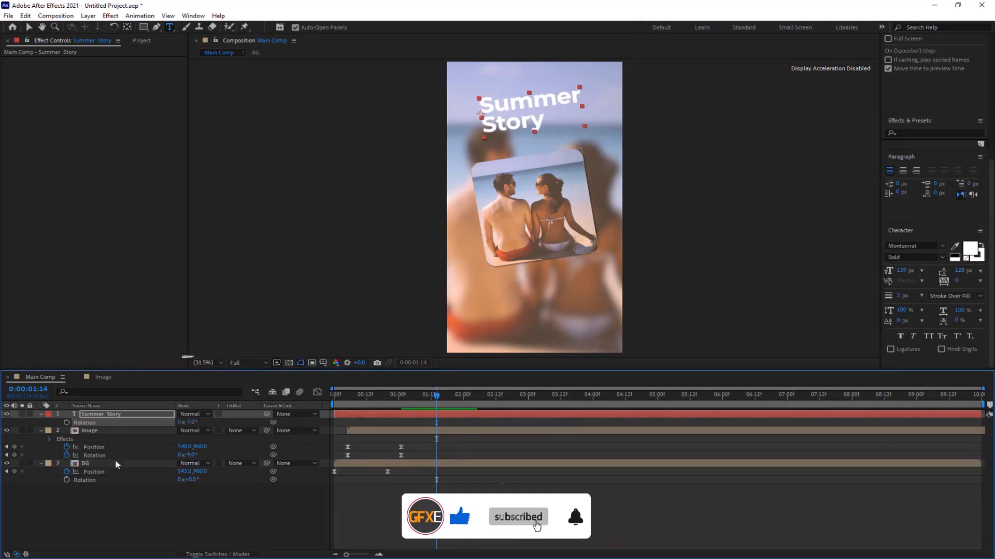
{"action": "left_click", "coordinate": [40, 414]}
{"action": "key", "text": "v"}
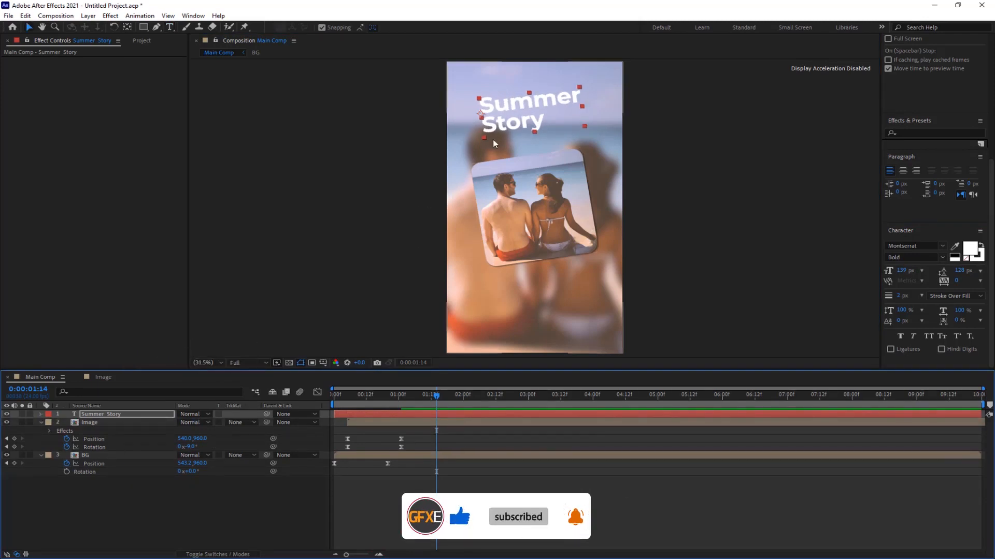
{"action": "left_click_drag", "start_coordinate": [481, 114], "coordinate": [474, 134]}
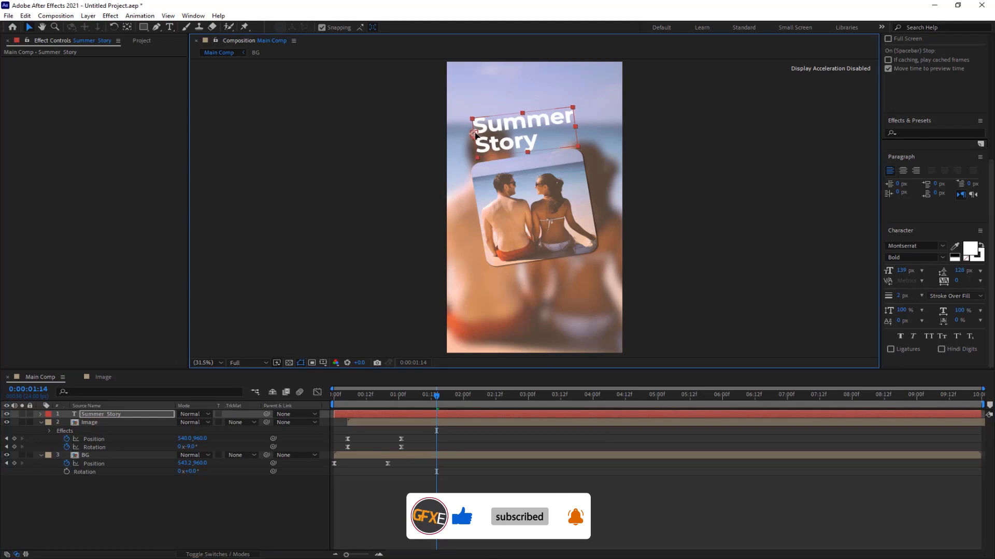
- Add a text animator with Position and Opacity properties to the Summer Story layer
{"action": "left_click", "coordinate": [38, 418]}
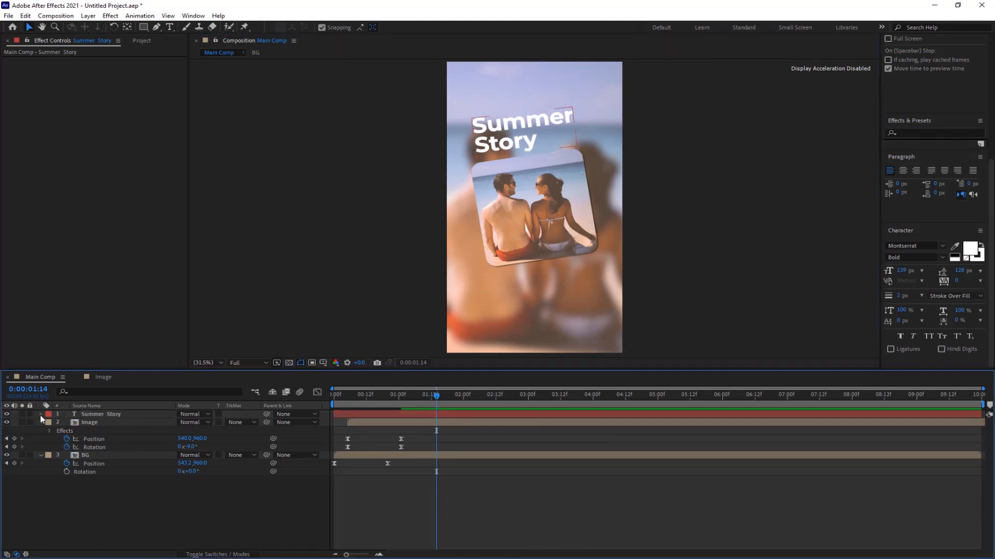
{"action": "left_click", "coordinate": [40, 415]}
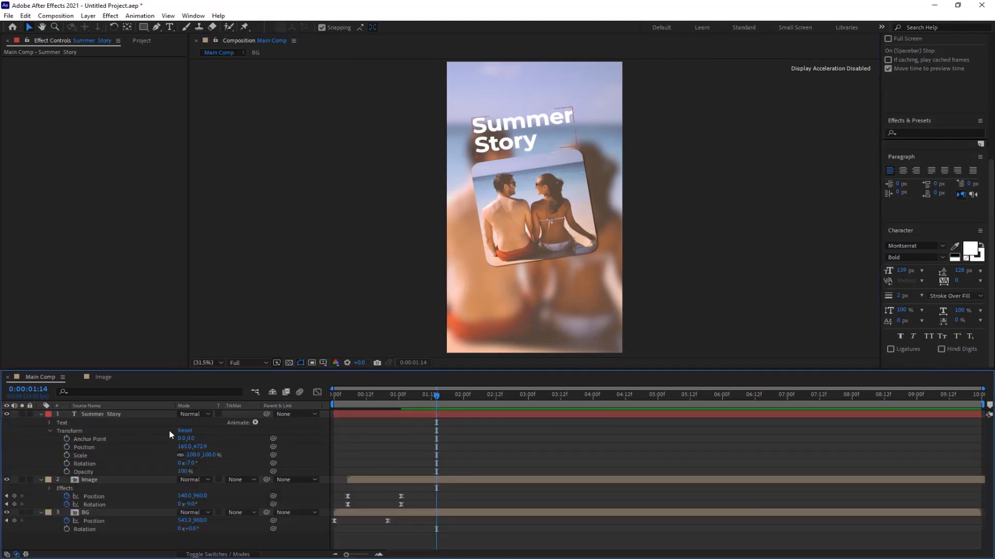
{"action": "left_click", "coordinate": [255, 424]}
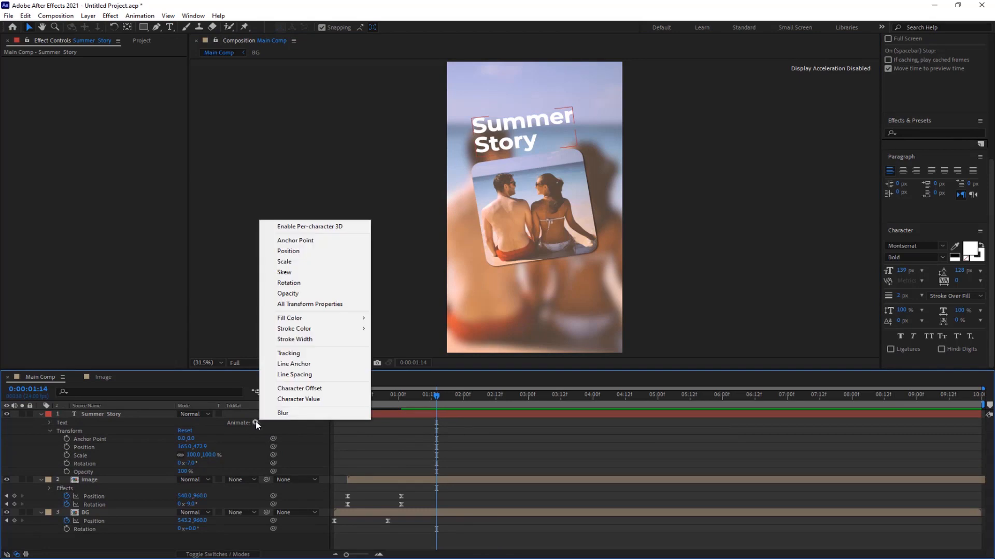
{"action": "left_click", "coordinate": [299, 252]}
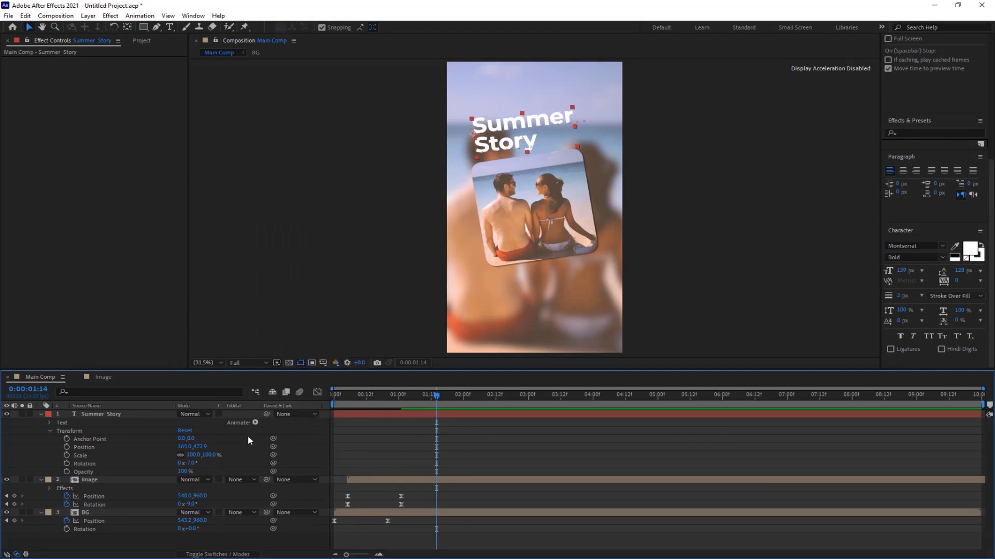
{"action": "left_click", "coordinate": [255, 456]}
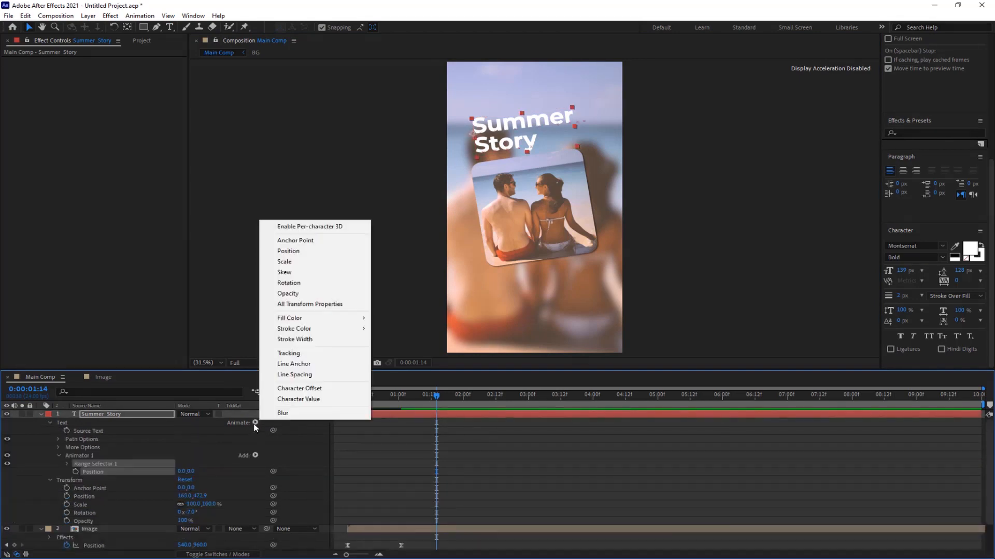
{"action": "left_click", "coordinate": [290, 293]}
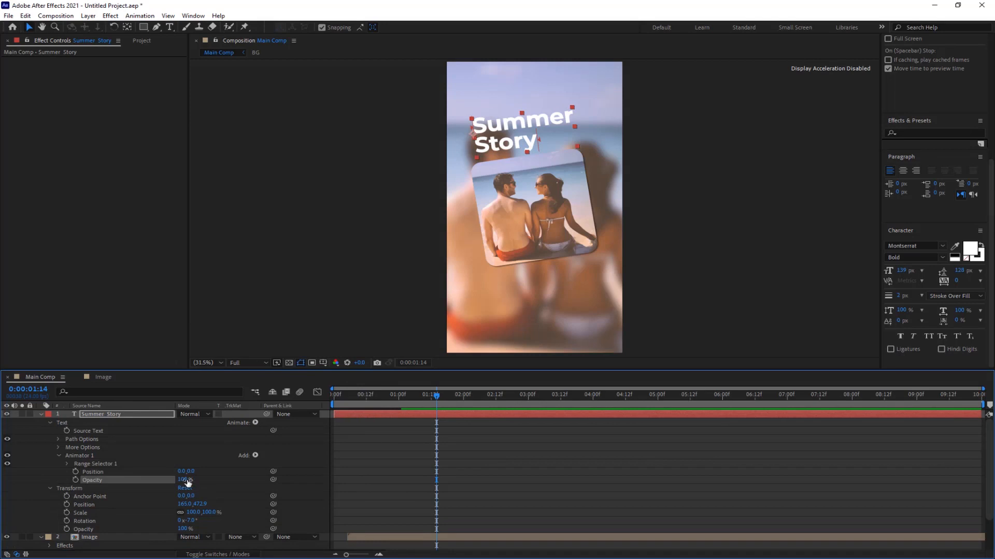
- Set the text animator's opacity to 0% and its position to -960, 0 so the text sits off-frame
{"action": "type", "text": "0"}
{"action": "key", "text": "Return"}
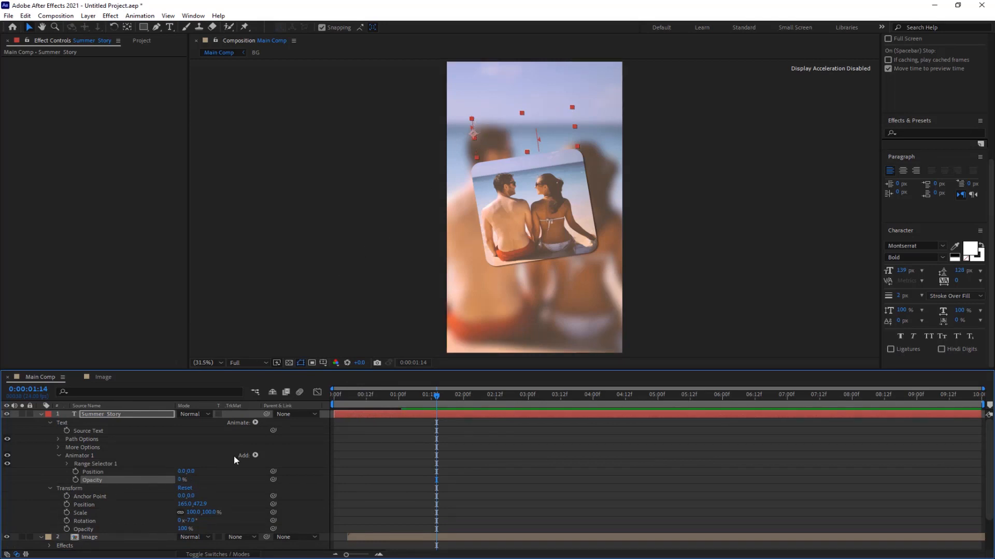
{"action": "left_click_drag", "start_coordinate": [181, 470], "coordinate": [67, 521]}
{"action": "left_click_drag", "start_coordinate": [183, 471], "coordinate": [2, 472]}
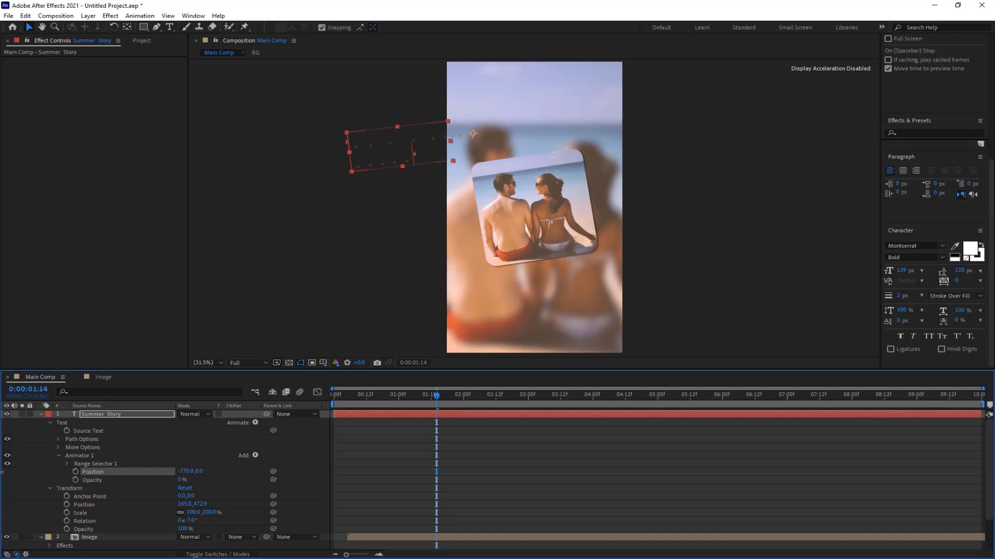
{"action": "left_click_drag", "start_coordinate": [183, 472], "coordinate": [95, 476]}
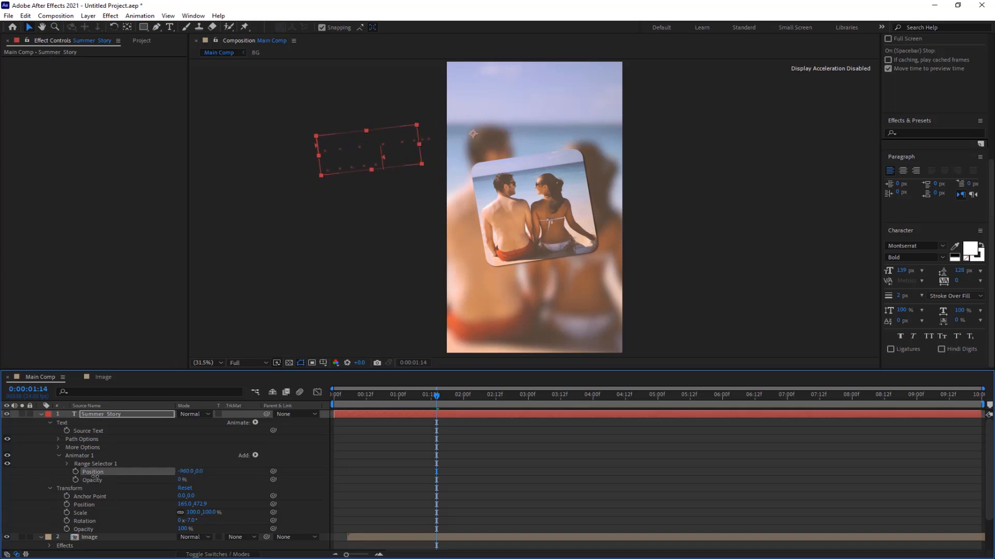
- Keyframe the Range Selector's Start at 0% at 0:00:01:04 and at 100% at 0:00:01:16
{"action": "left_click", "coordinate": [68, 465]}
{"action": "left_click", "coordinate": [410, 405]}
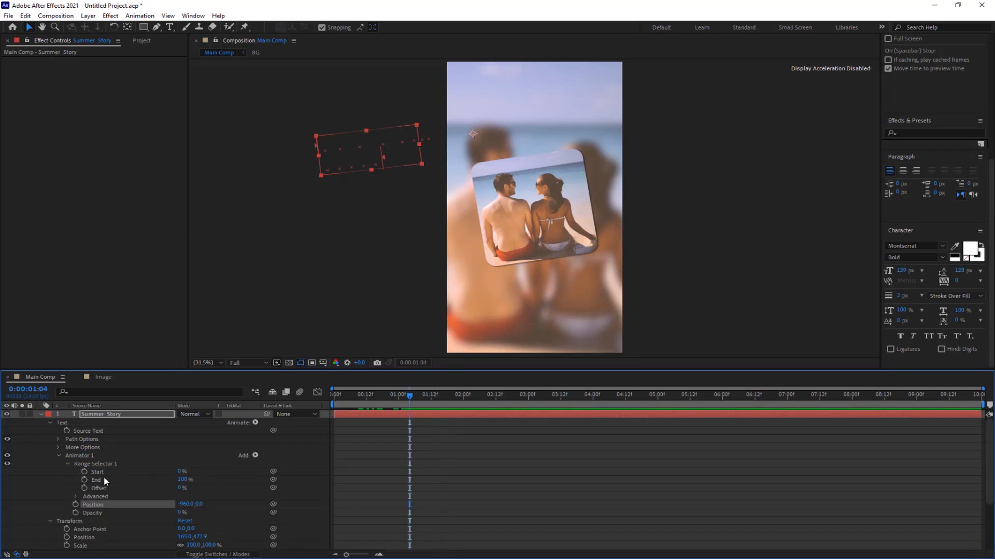
{"action": "left_click", "coordinate": [85, 472]}
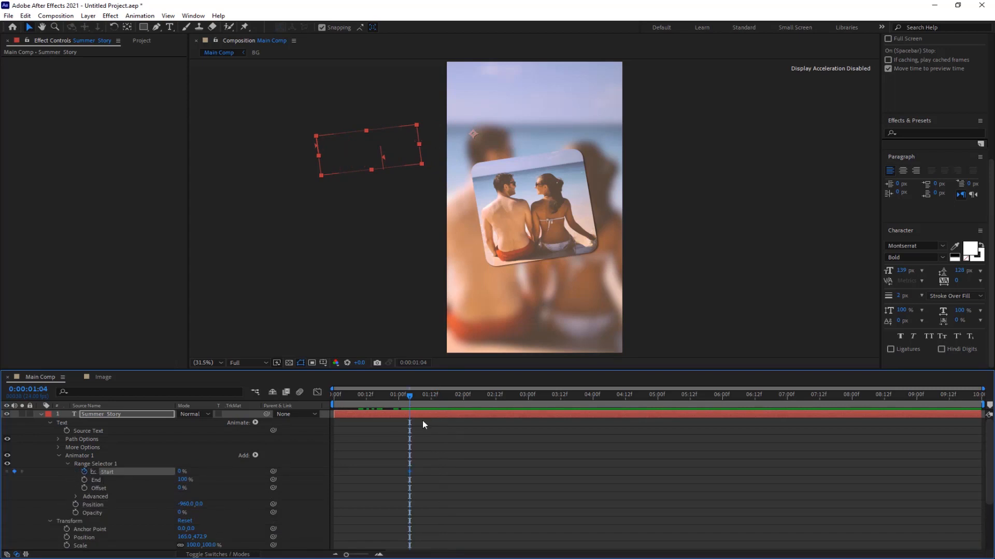
{"action": "left_click_drag", "start_coordinate": [410, 399], "coordinate": [442, 397]}
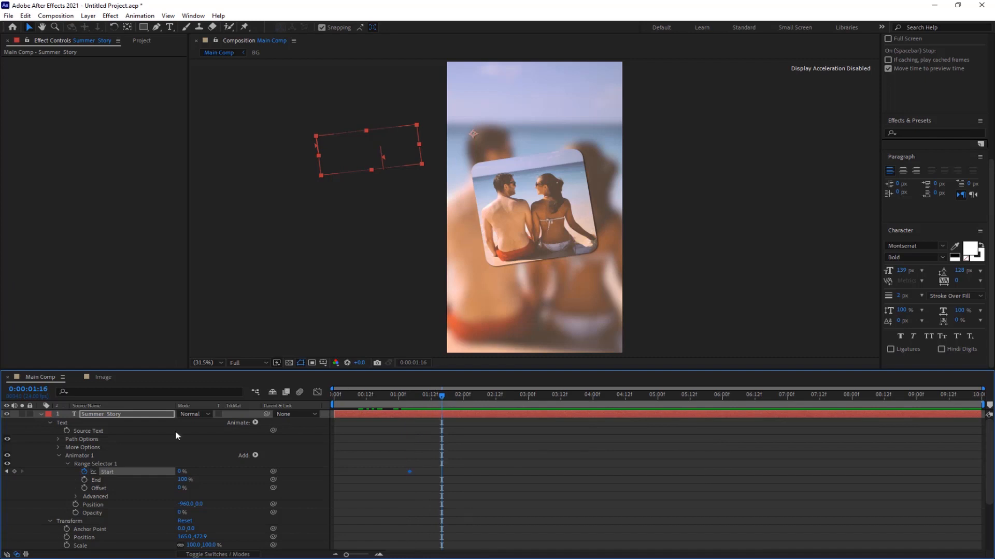
{"action": "left_click_drag", "start_coordinate": [182, 472], "coordinate": [332, 470]}
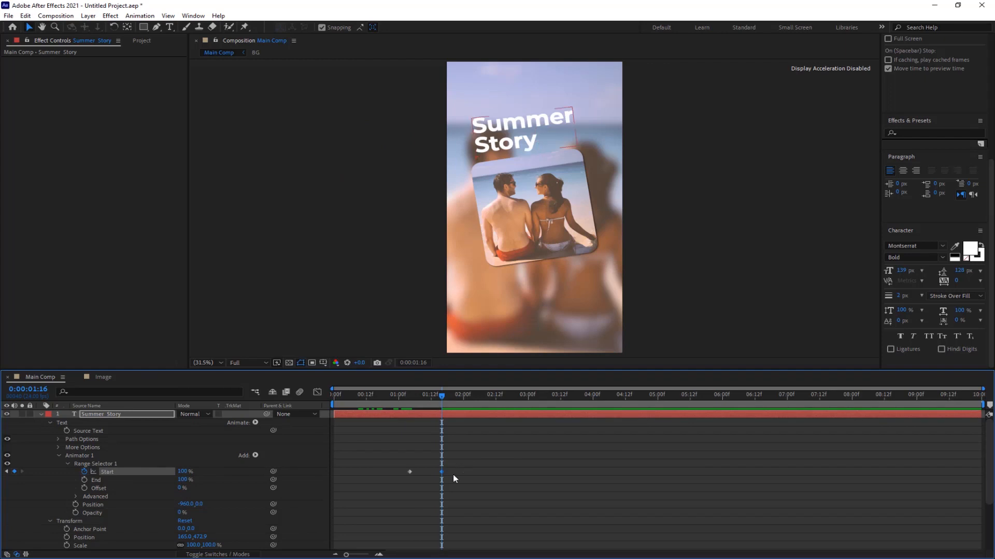
- Apply Easy Ease to the two Start keyframes and reshape their speed curve into a sharp peak in the Graph Editor
{"action": "left_click_drag", "start_coordinate": [453, 473], "coordinate": [379, 500]}
{"action": "key", "text": "F9"}
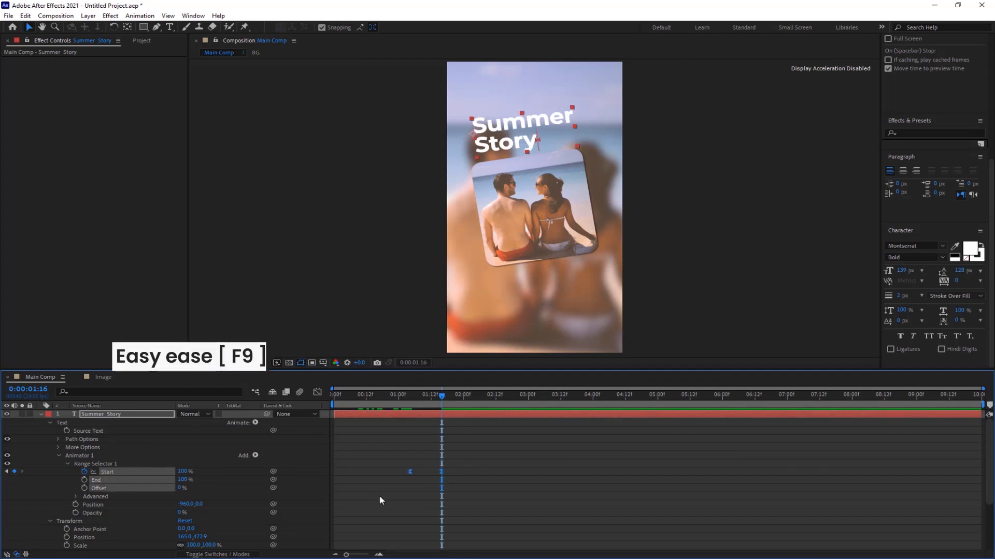
{"action": "left_click", "coordinate": [317, 392]}
{"action": "left_click_drag", "start_coordinate": [461, 492], "coordinate": [424, 526]}
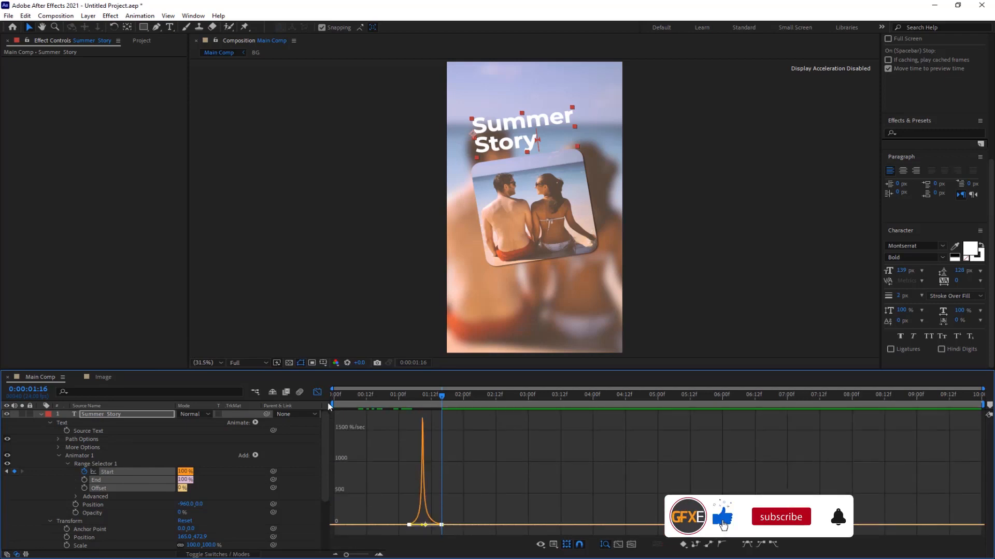
{"action": "left_click", "coordinate": [319, 394]}
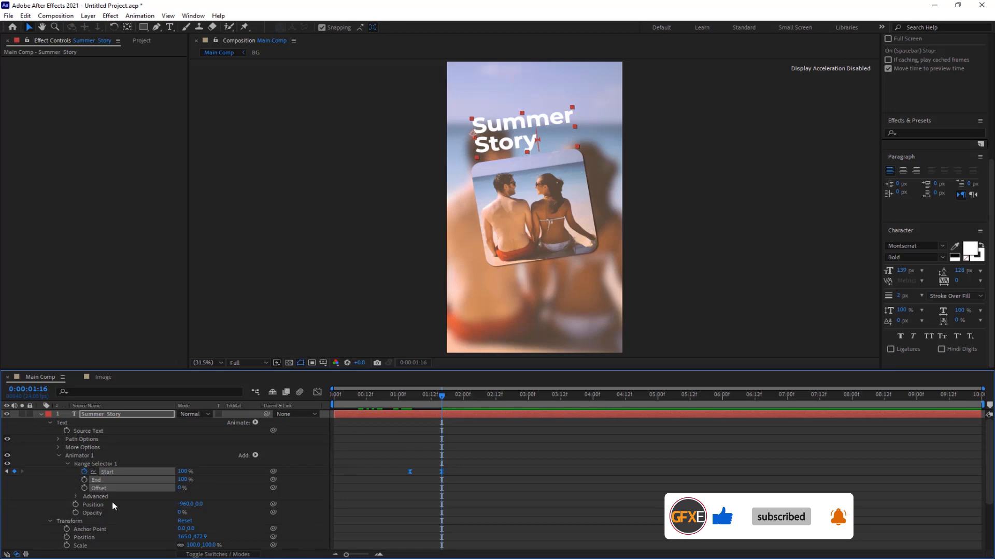
- Base the Range Selector on Words and preview the text animation from time zero
{"action": "left_click", "coordinate": [77, 497]}
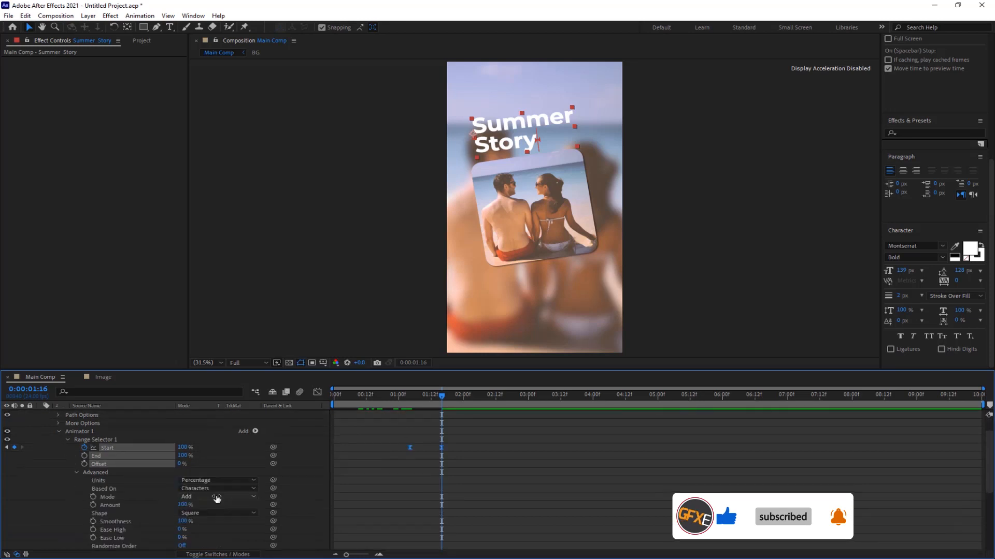
{"action": "left_click", "coordinate": [252, 488]}
{"action": "left_click", "coordinate": [213, 520]}
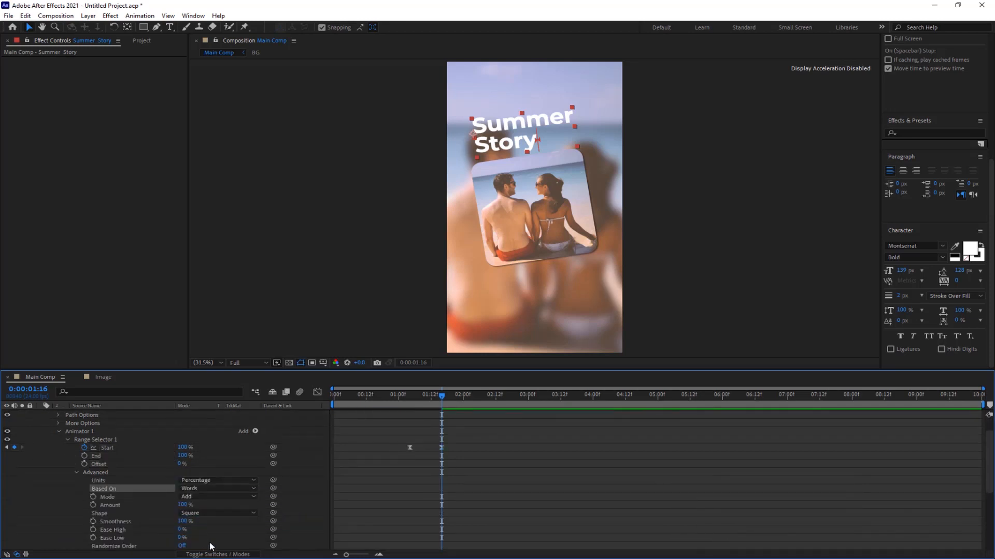
{"action": "key", "text": "Home"}
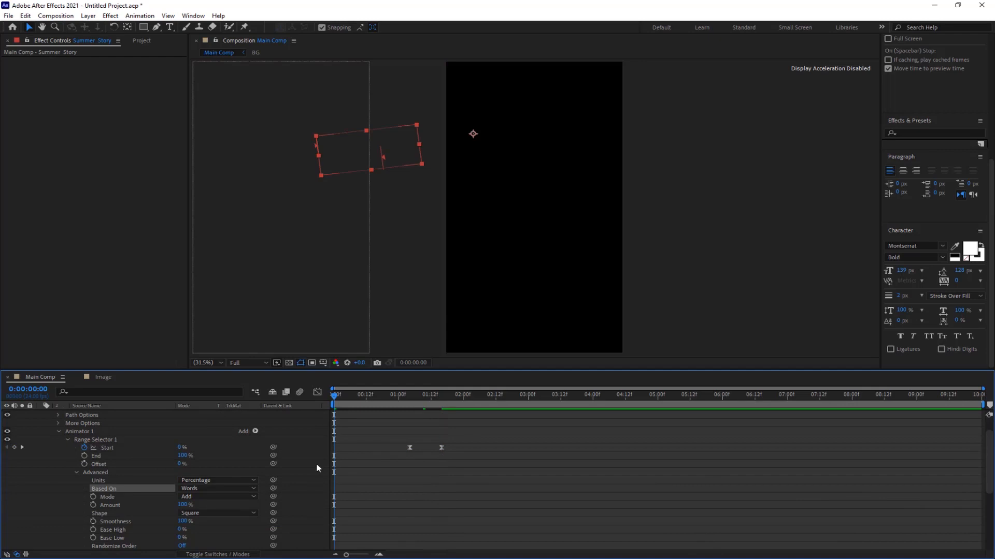
{"action": "key", "text": "space"}
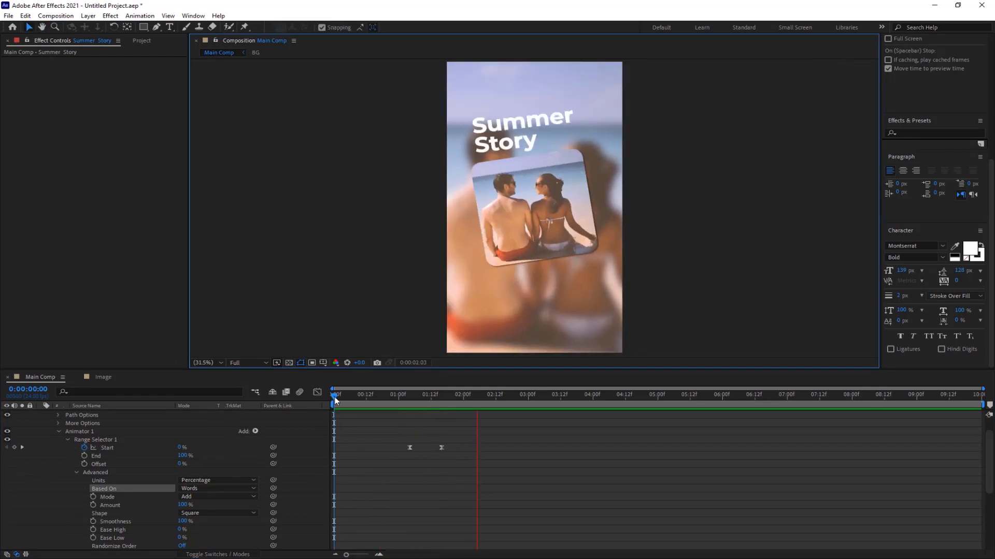
- Shift both Start keyframes about 14 frames earlier and preview the composition from time zero
{"action": "key", "text": "u"}
{"action": "left_click_drag", "start_coordinate": [459, 419], "coordinate": [373, 432]}
{"action": "left_click", "coordinate": [406, 430]}
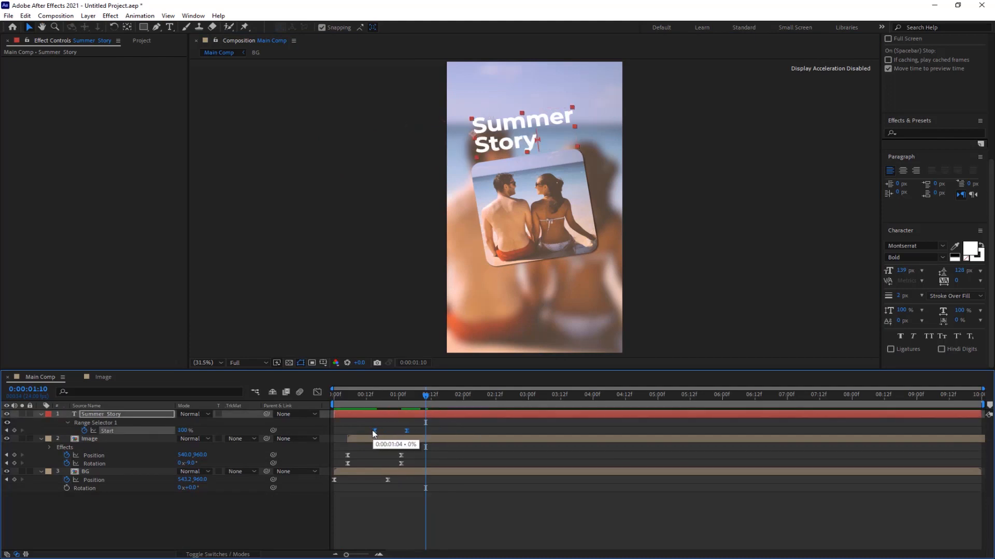
{"action": "left_click_drag", "start_coordinate": [426, 397], "coordinate": [318, 409]}
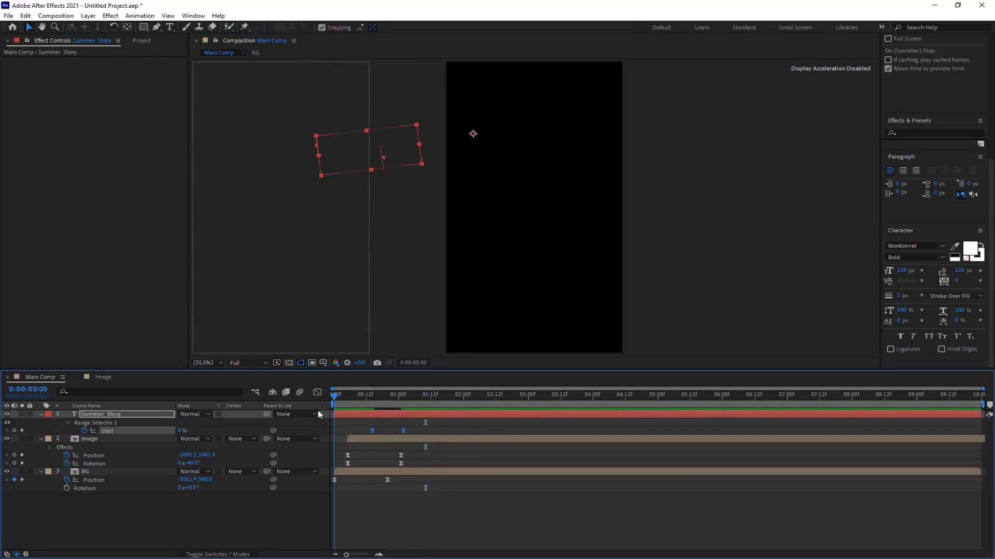
{"action": "key", "text": "space"}
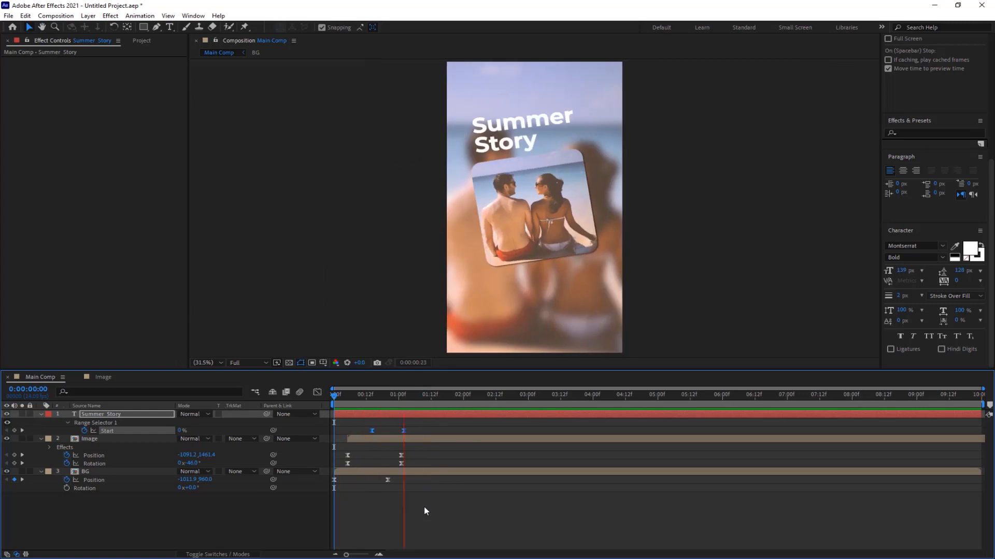
{"action": "key", "text": "space"}
{"action": "left_click", "coordinate": [169, 27]}
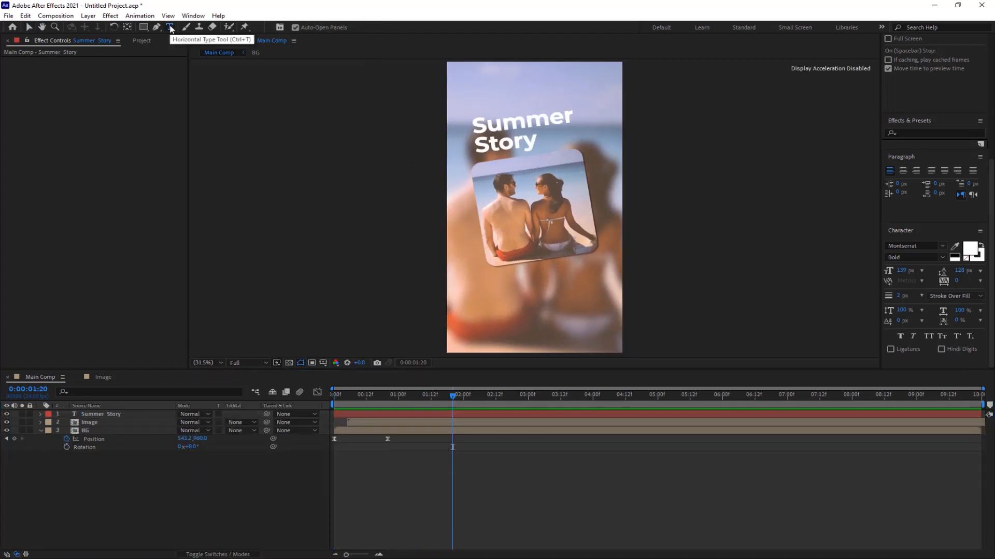
{"action": "left_click", "coordinate": [481, 300]}
{"action": "type", "text": "www"}
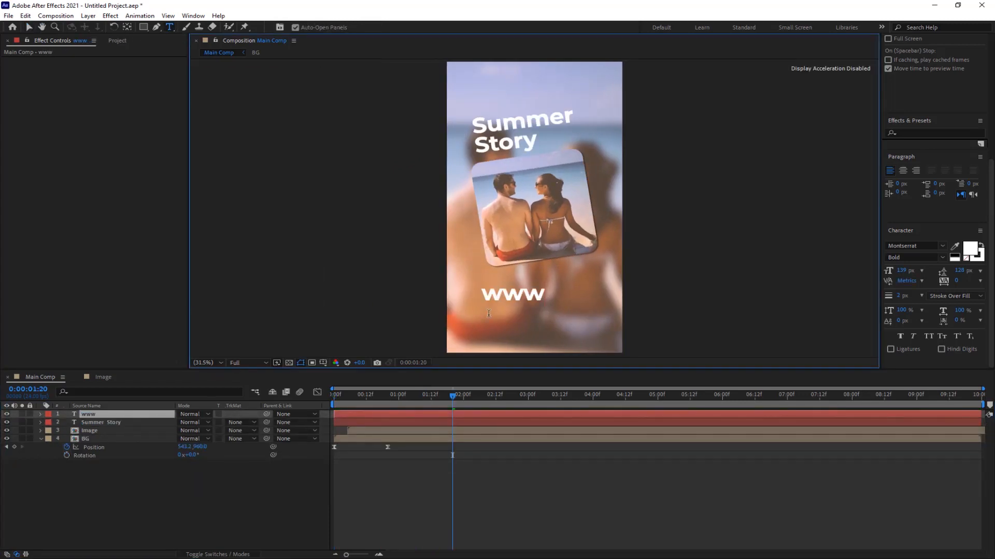
{"action": "type", "text": ".abc.com"}
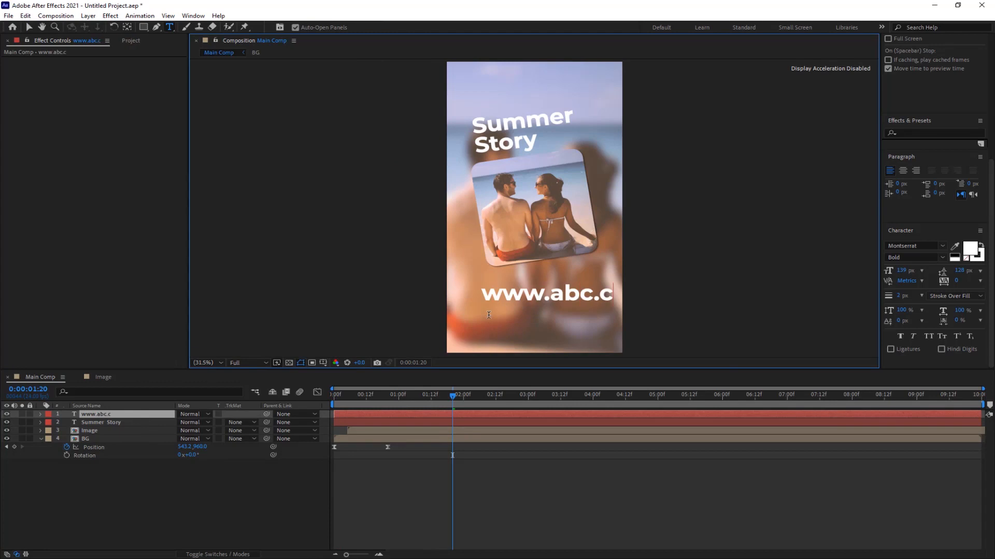
{"action": "key", "text": "KP_Enter"}
- Set the website text to 93 px in Montserrat Thin
{"action": "left_click_drag", "start_coordinate": [901, 271], "coordinate": [877, 272]}
{"action": "left_click", "coordinate": [943, 259]}
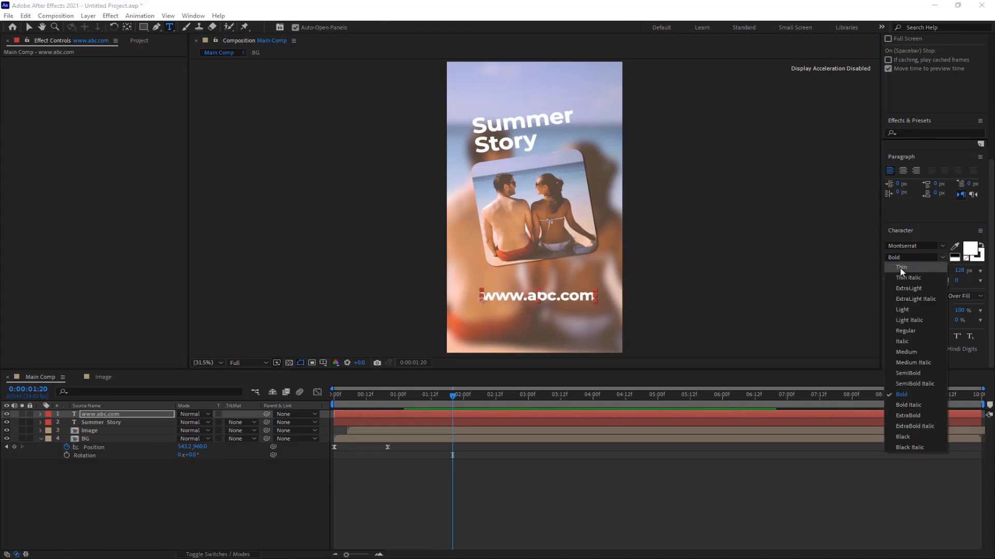
{"action": "left_click", "coordinate": [828, 342]}
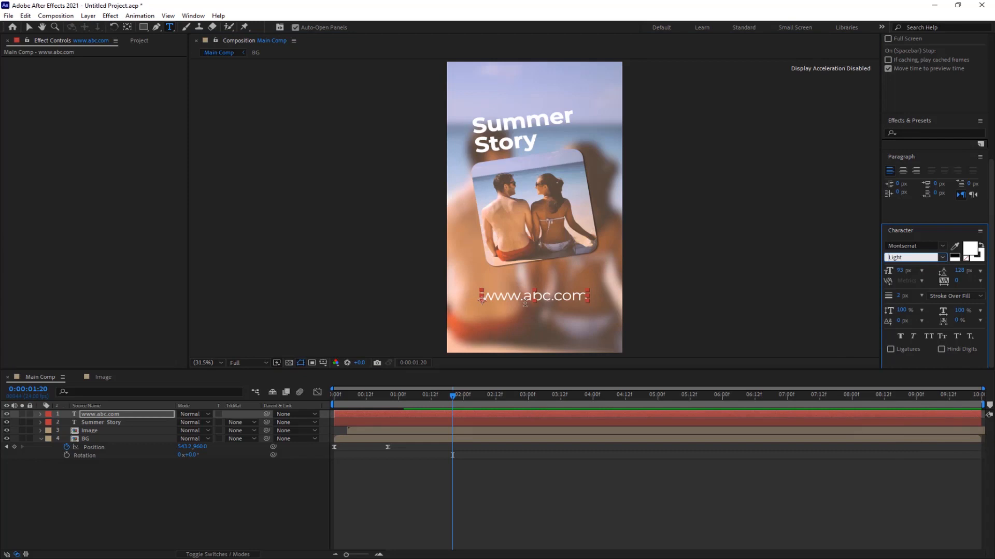
{"action": "left_click", "coordinate": [942, 257]}
{"action": "left_click", "coordinate": [905, 272]}
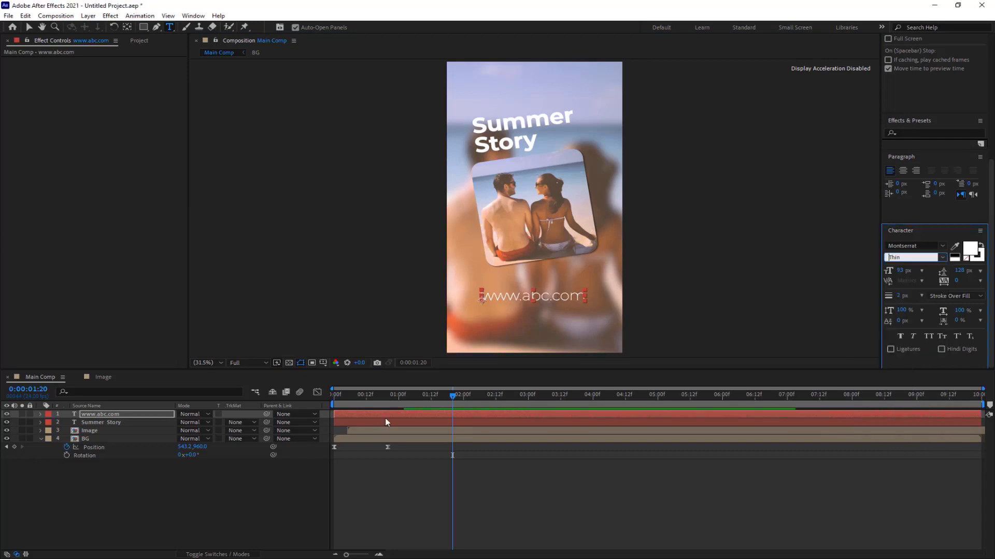
{"action": "left_click", "coordinate": [41, 414]}
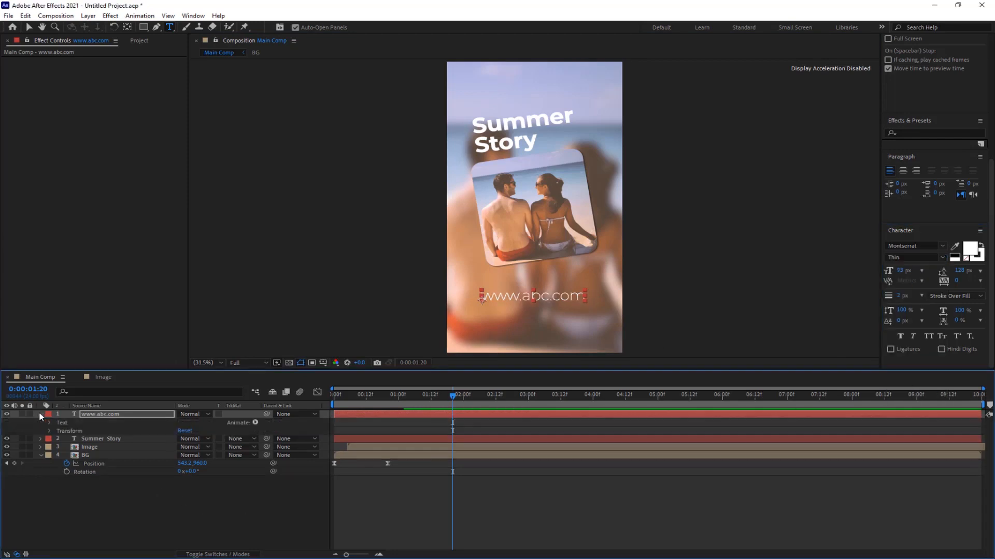
{"action": "left_click", "coordinate": [255, 424]}
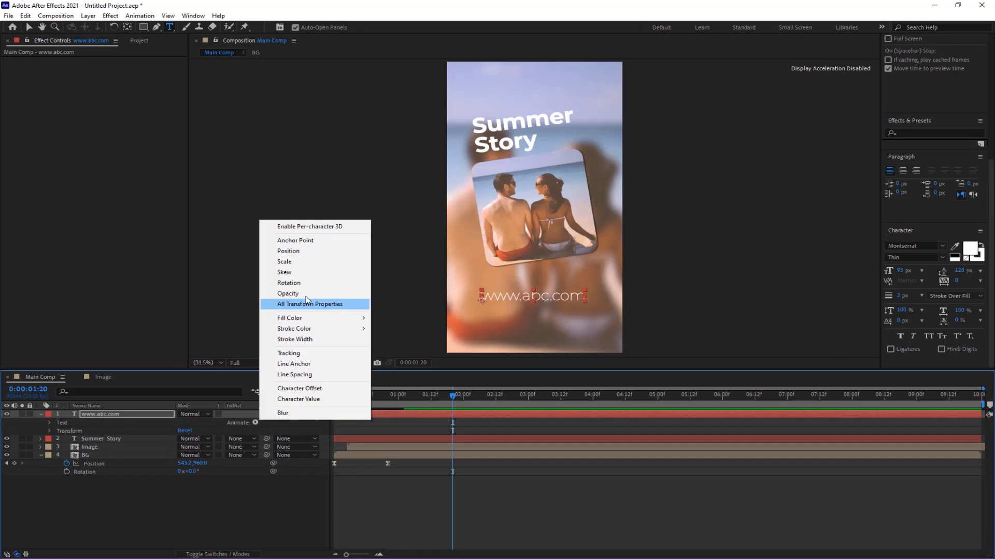
{"action": "left_click", "coordinate": [305, 247]}
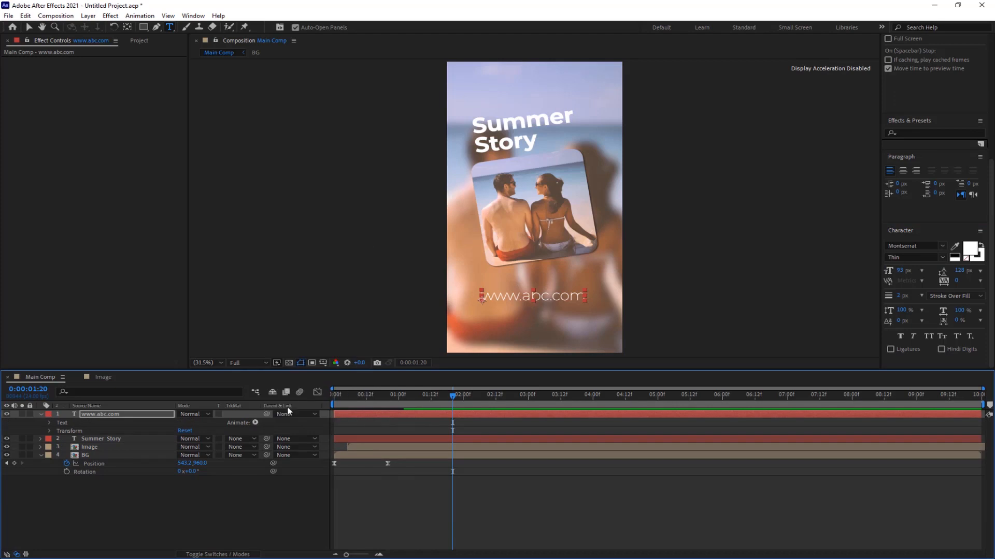
{"action": "left_click", "coordinate": [254, 423]}
{"action": "left_click", "coordinate": [293, 294]}
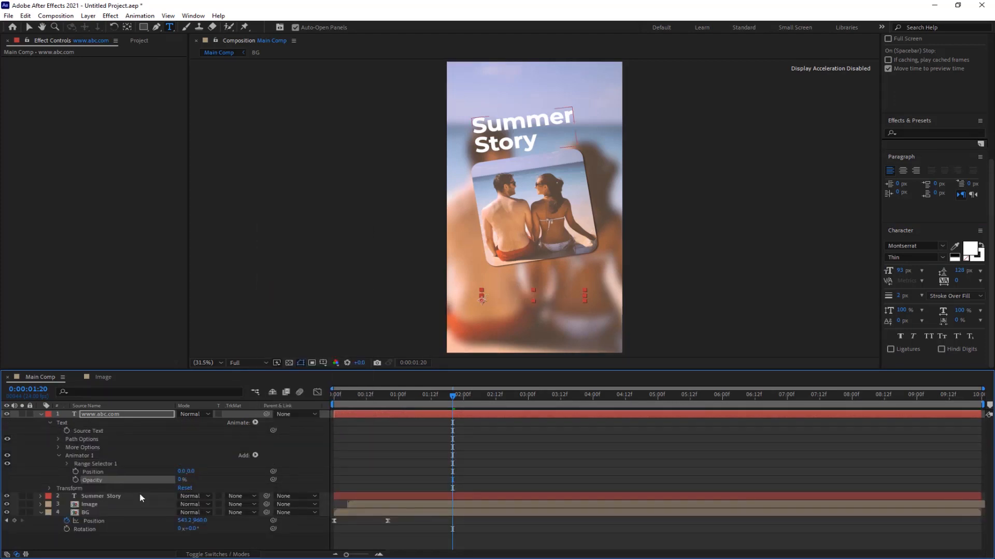
{"action": "left_click_drag", "start_coordinate": [191, 472], "coordinate": [166, 477]}
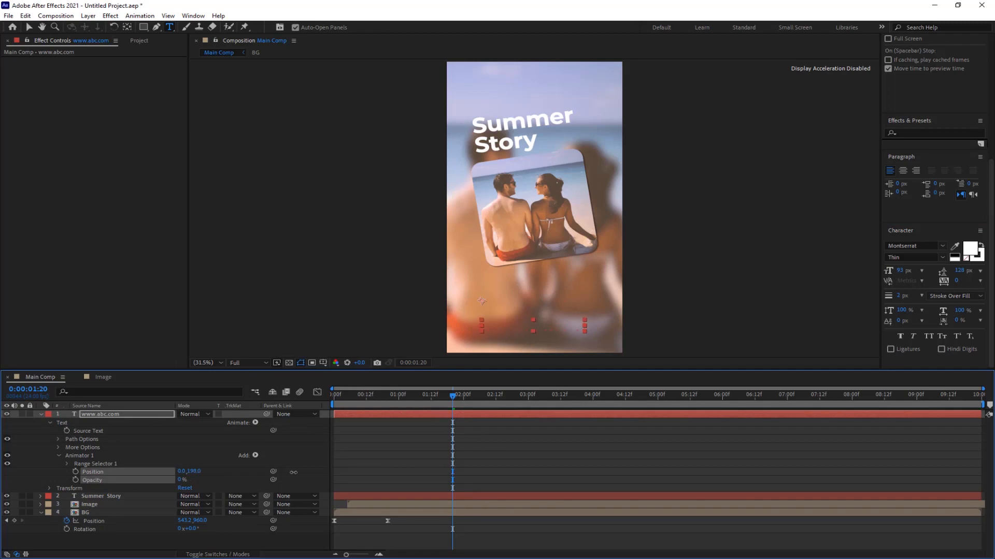
- Keyframe the website text's Range Selector Start at 0% at 0:00:01:03 and at 100% at 0:00:01:20
{"action": "left_click", "coordinate": [66, 464]}
{"action": "left_click_drag", "start_coordinate": [453, 397], "coordinate": [407, 398]}
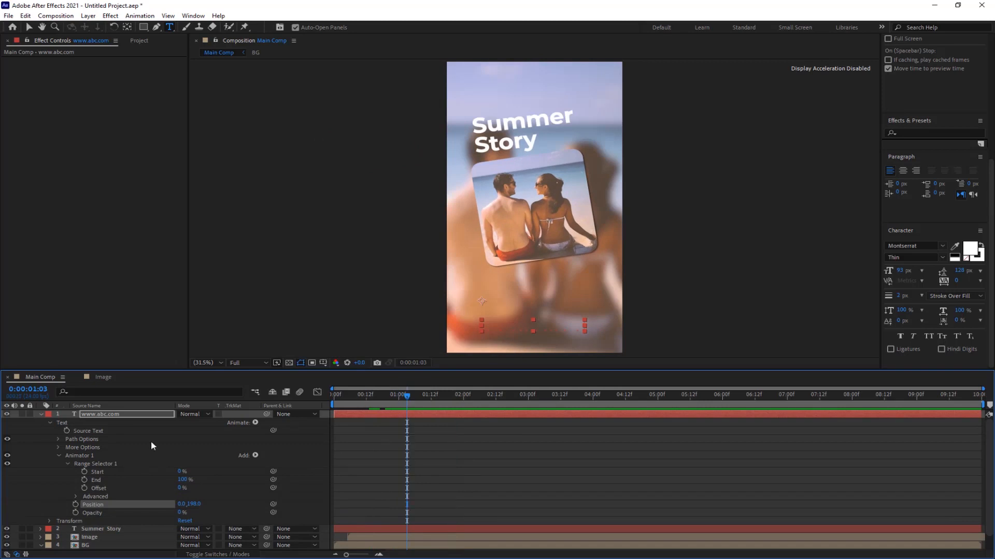
{"action": "left_click", "coordinate": [83, 472]}
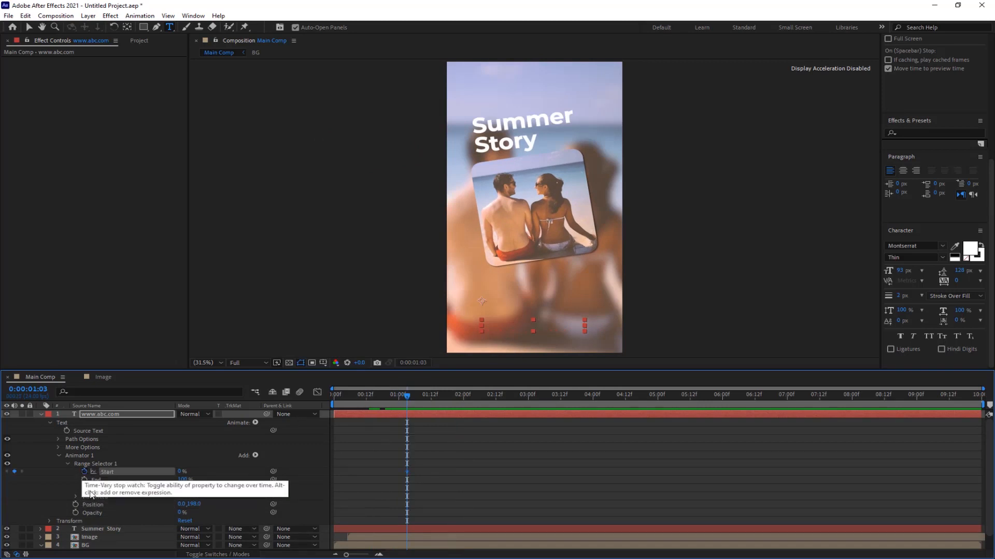
{"action": "left_click_drag", "start_coordinate": [407, 398], "coordinate": [451, 397]}
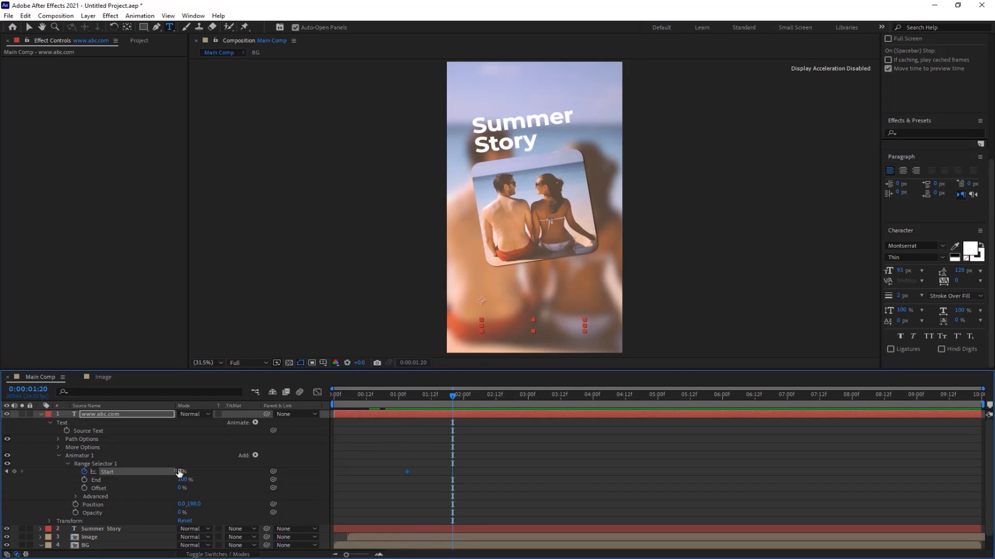
{"action": "left_click_drag", "start_coordinate": [178, 473], "coordinate": [315, 470]}
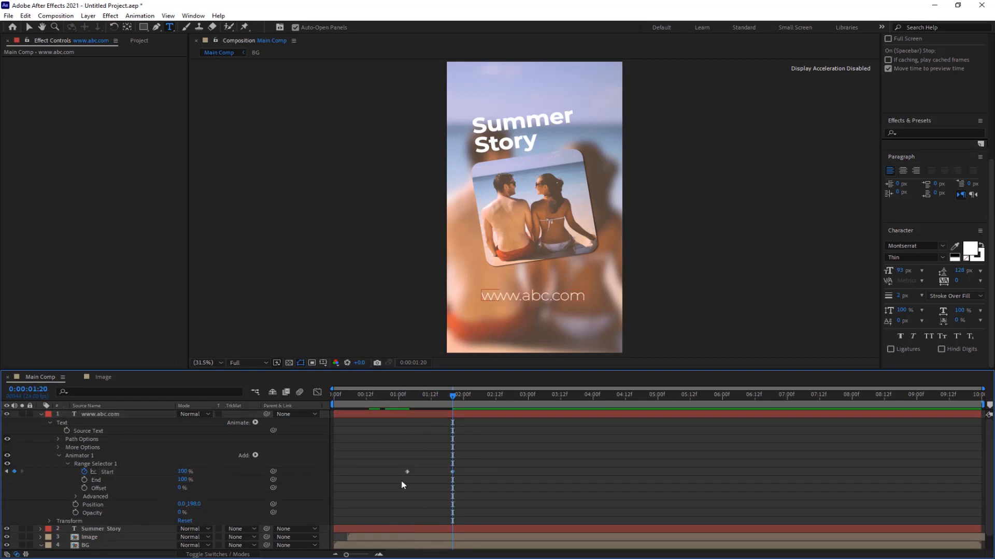
- Apply Easy Ease to the website text's two Start keyframes and reshape their speed curve in the Graph Editor
{"action": "left_click_drag", "start_coordinate": [489, 462], "coordinate": [375, 491]}
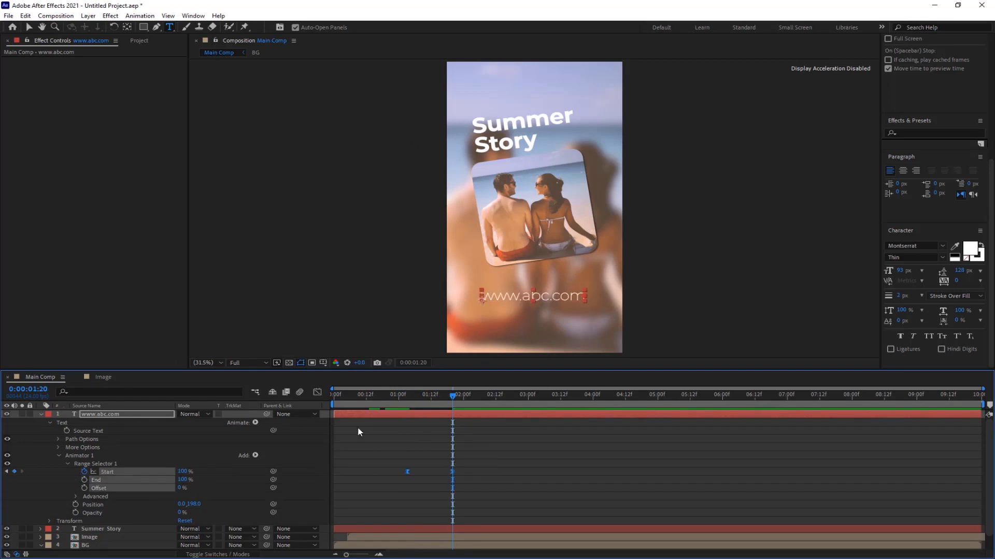
{"action": "left_click", "coordinate": [317, 393]}
{"action": "left_click_drag", "start_coordinate": [487, 496], "coordinate": [382, 541]}
{"action": "mouse_move", "coordinate": [436, 526]}
{"action": "left_mouse_down"}
{"action": "mouse_move", "coordinate": [408, 526]}
{"action": "mouse_move", "coordinate": [423, 526]}
{"action": "left_mouse_up"}
{"action": "left_click", "coordinate": [317, 392]}
{"action": "left_click", "coordinate": [41, 414]}
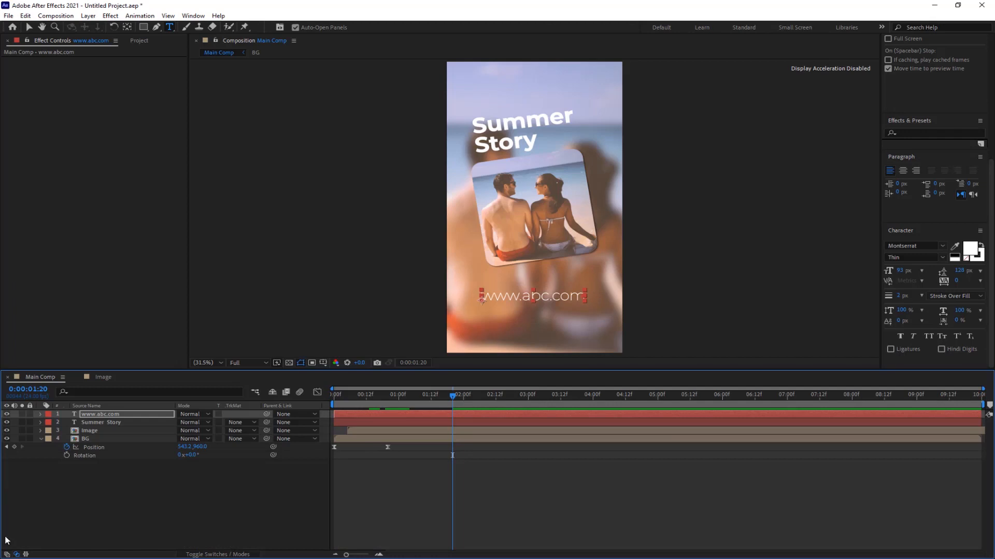
- Preview the composition twice from time zero to check the website text's entrance
{"action": "left_click_drag", "start_coordinate": [453, 396], "coordinate": [292, 413]}
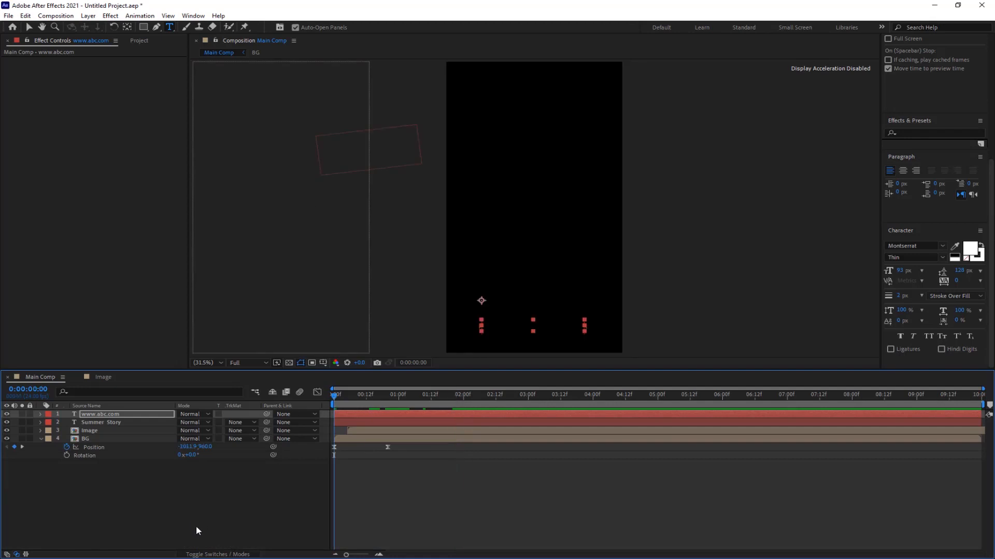
{"action": "key", "text": "space"}
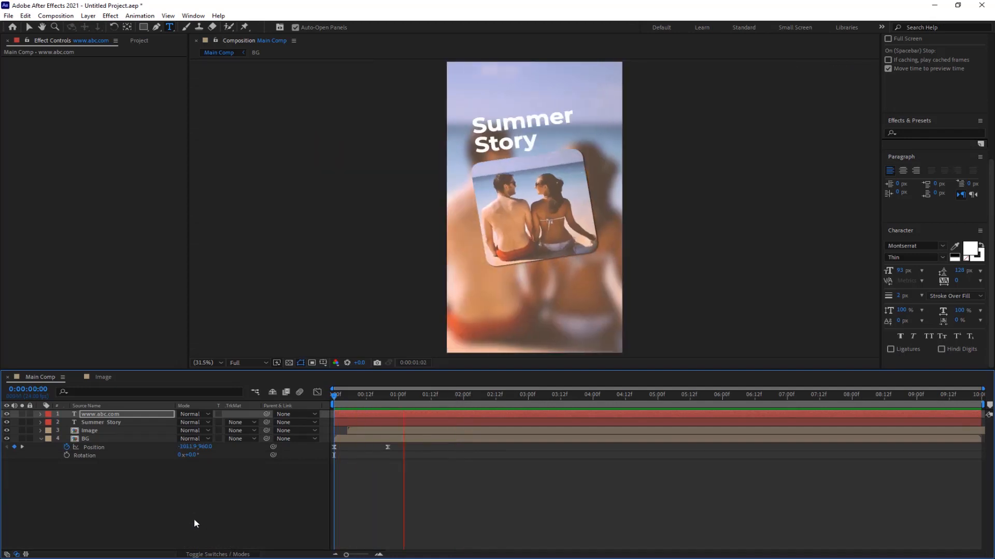
{"action": "key", "text": "space"}
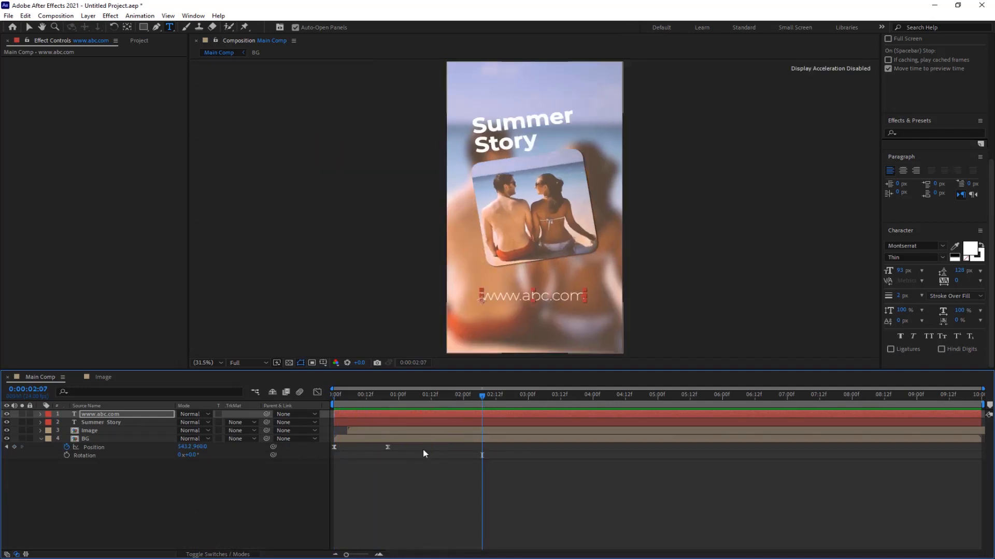
{"action": "left_click_drag", "start_coordinate": [443, 398], "coordinate": [280, 405]}
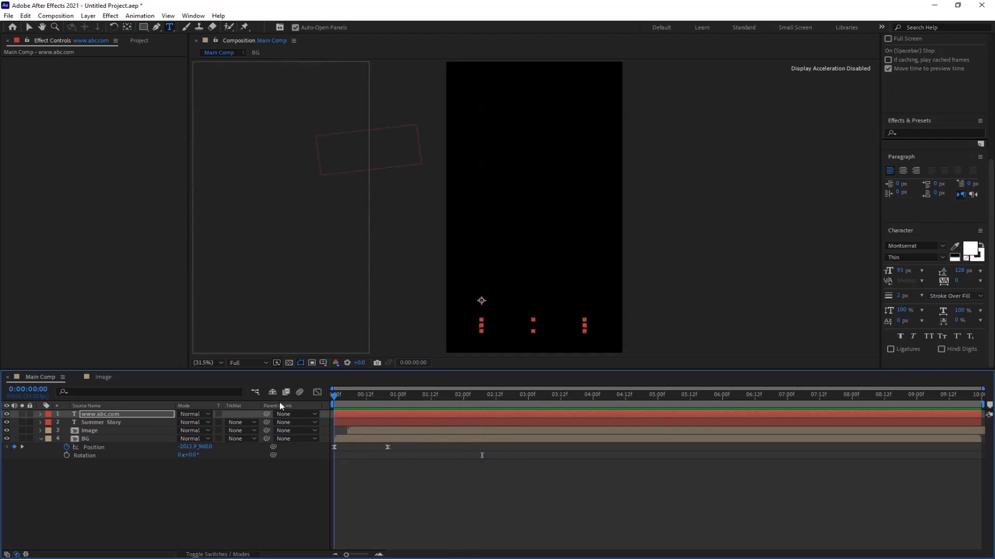
{"action": "key", "text": "space"}
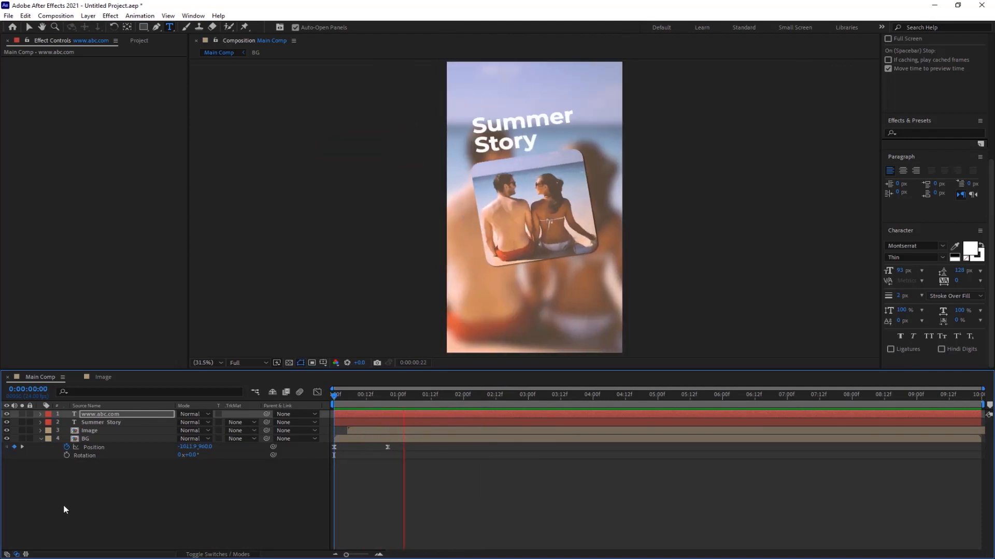
{"action": "key", "text": "space"}
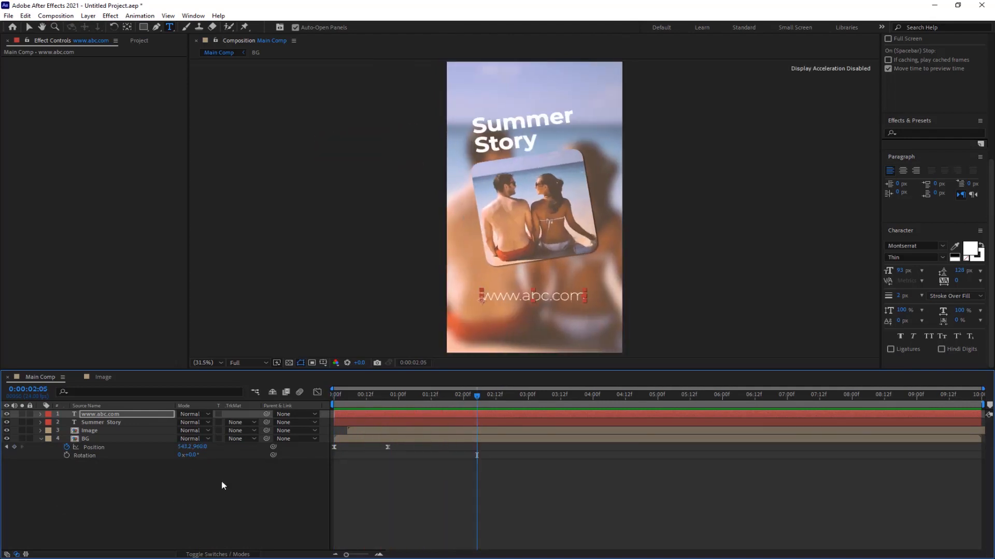
{"action": "key", "text": "F4"}
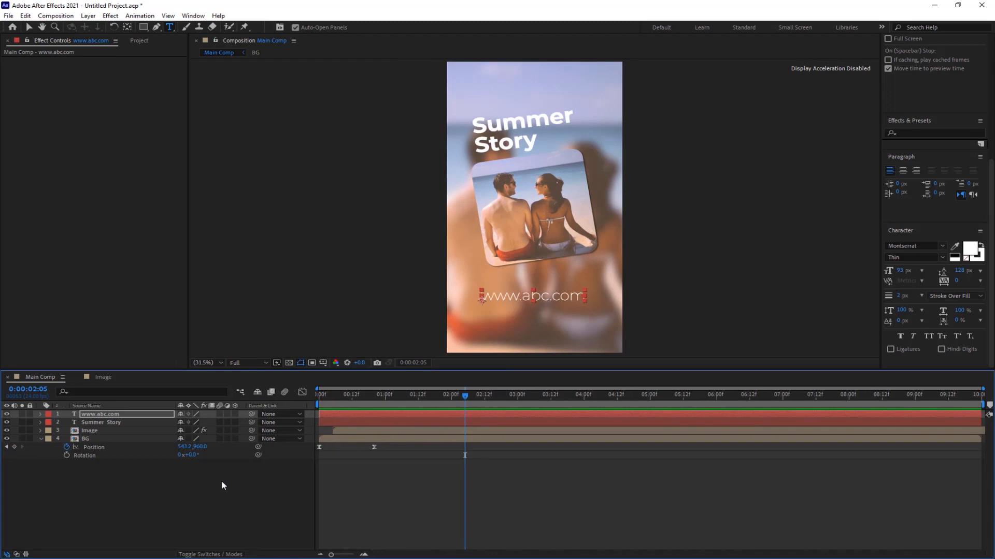
{"action": "left_click", "coordinate": [219, 414]}
{"action": "left_click", "coordinate": [219, 422]}
{"action": "left_click", "coordinate": [219, 430]}
{"action": "key", "text": "space"}
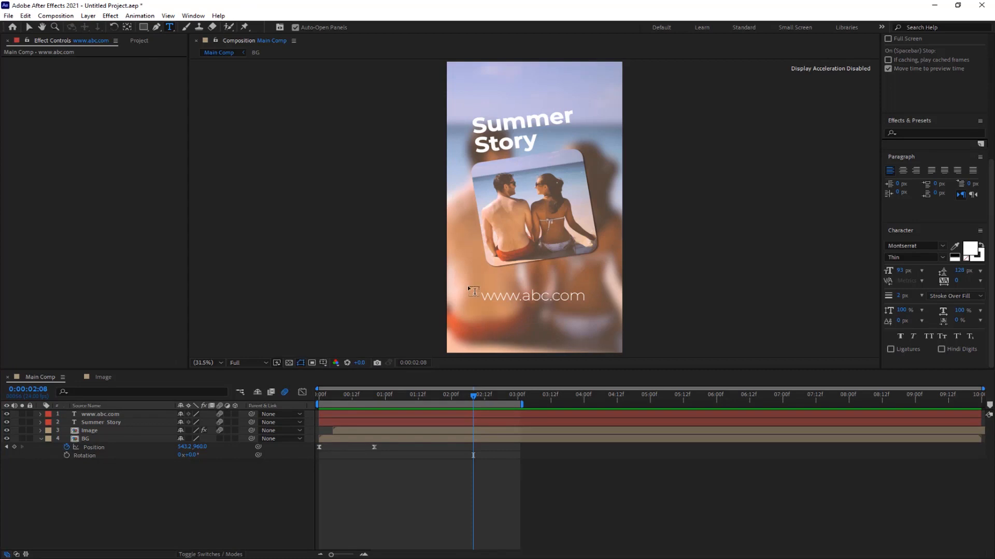
- Add a "+" text layer above the Summer Story title and set its weight to ExtraBold
{"action": "left_click", "coordinate": [581, 81]}
{"action": "type", "text": "+"}
{"action": "left_click", "coordinate": [942, 258]}
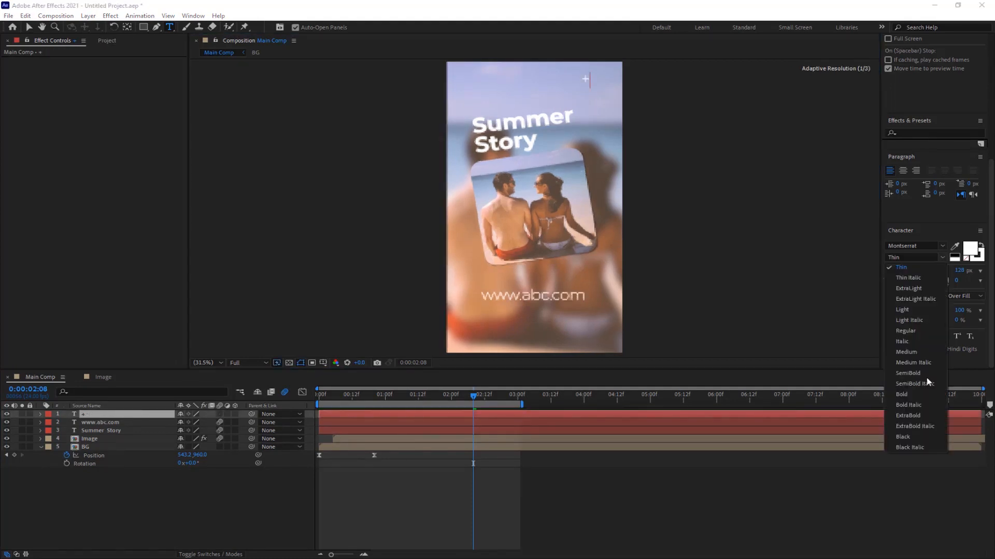
{"action": "left_click", "coordinate": [914, 417]}
{"action": "left_click", "coordinate": [29, 27]}
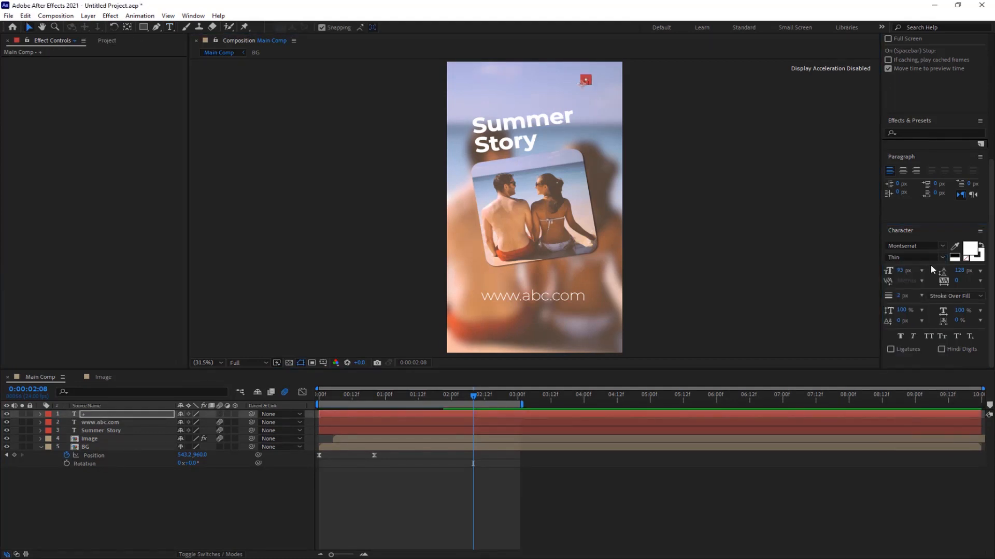
{"action": "left_click", "coordinate": [942, 257]}
{"action": "left_click", "coordinate": [908, 414]}
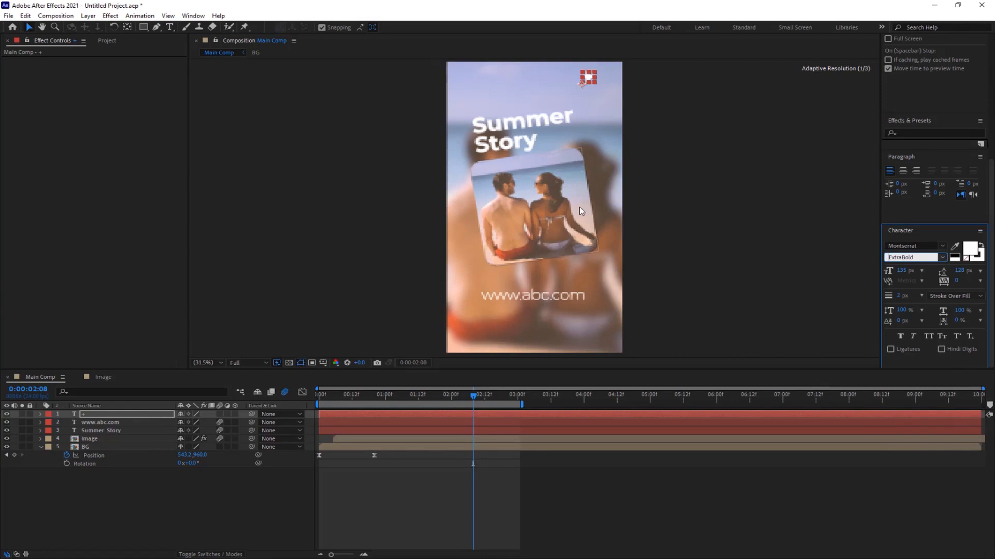
- Set the plus sign's font size to 148 px, undoing a trial adjustment made in the composition
{"action": "left_click", "coordinate": [596, 98]}
{"action": "left_click_drag", "start_coordinate": [617, 94], "coordinate": [608, 94]}
{"action": "key", "text": "ctrl+z"}
{"action": "left_click_drag", "start_coordinate": [902, 275], "coordinate": [909, 274]}
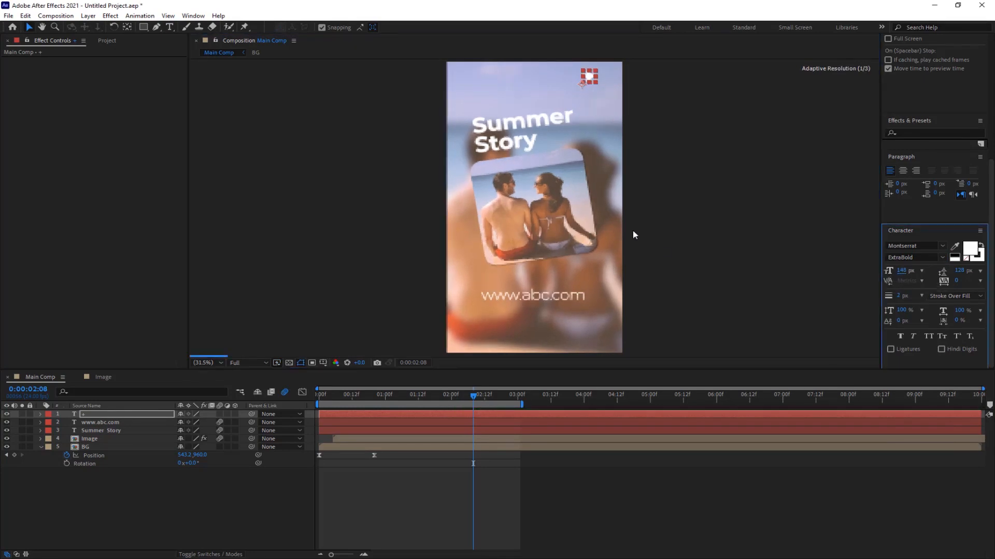
{"action": "left_click", "coordinate": [633, 233]}
{"action": "left_click", "coordinate": [122, 515]}
- Drive the plus sign's Rotation with the expression time*100 and preview the composition from time zero
{"action": "left_click", "coordinate": [589, 77]}
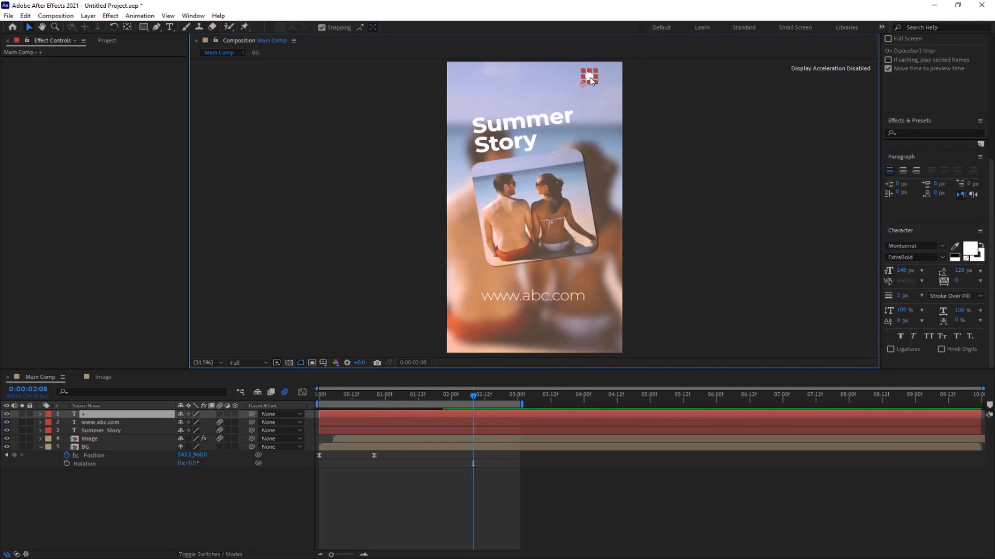
{"action": "key", "text": "r"}
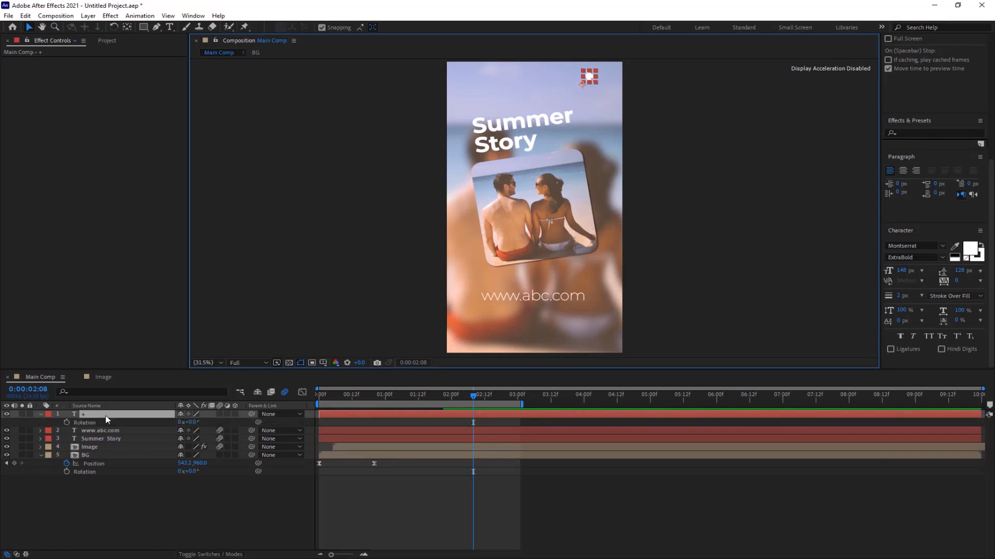
{"action": "left_click", "coordinate": [67, 422], "text": "alt"}
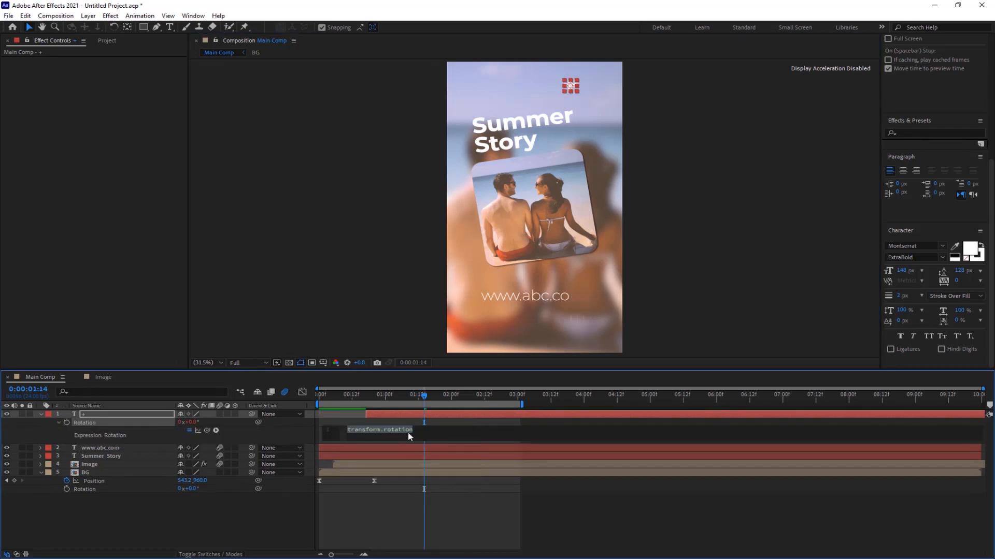
{"action": "type", "text": "ti"}
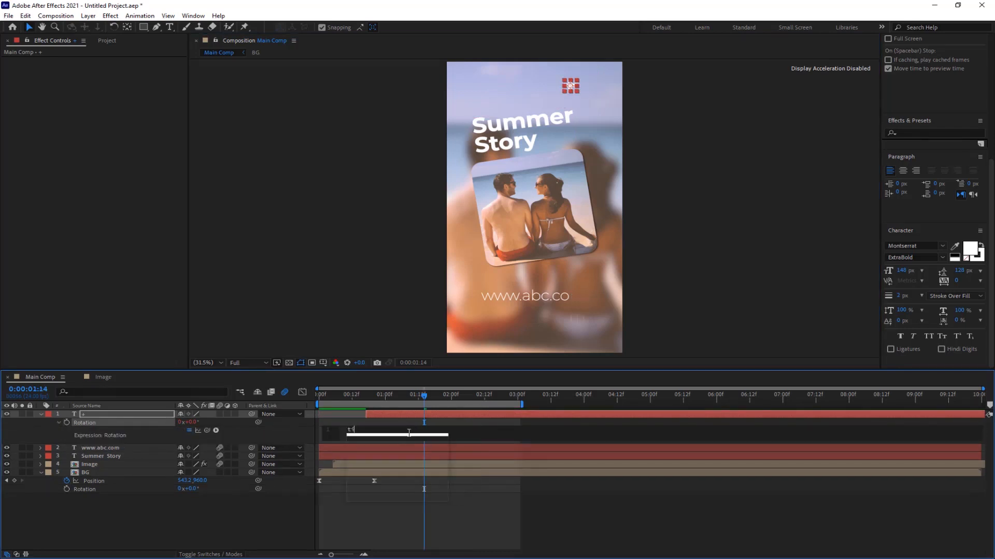
{"action": "type", "text": "me*100"}
{"action": "left_click", "coordinate": [285, 434]}
{"action": "left_click_drag", "start_coordinate": [423, 398], "coordinate": [271, 392]}
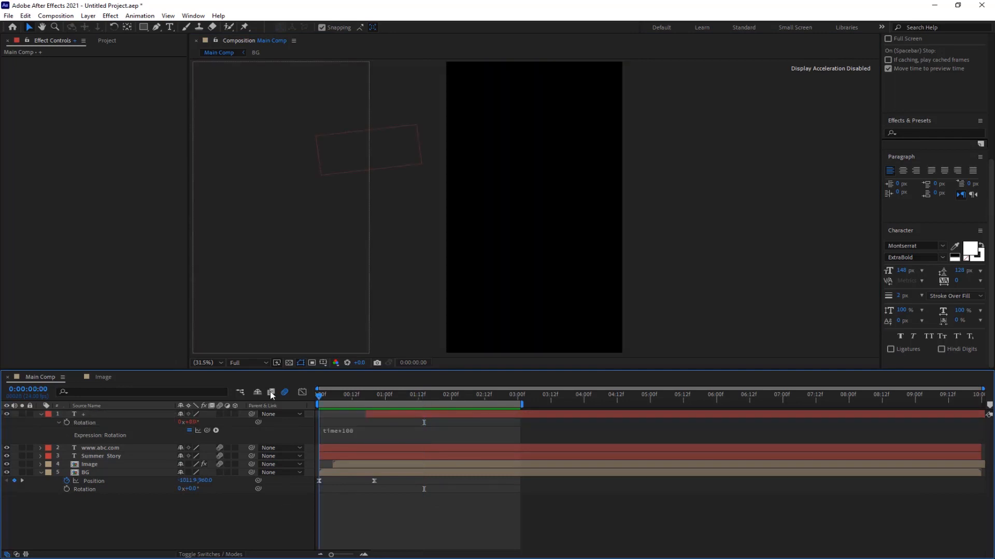
{"action": "key", "text": "space"}
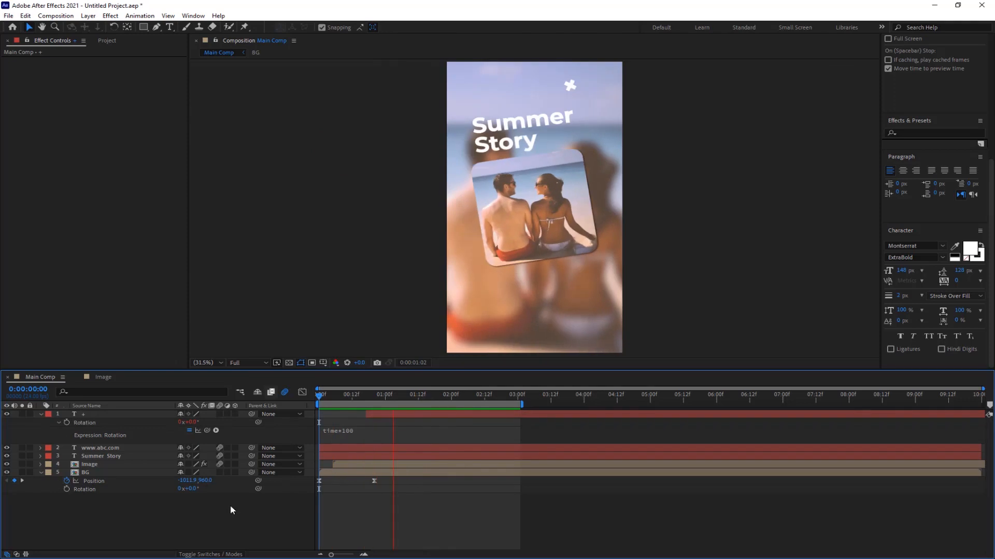
- Start keyframing the plus sign's Scale at 0:00:00:17 with a value of 0%
{"action": "key", "text": "space"}
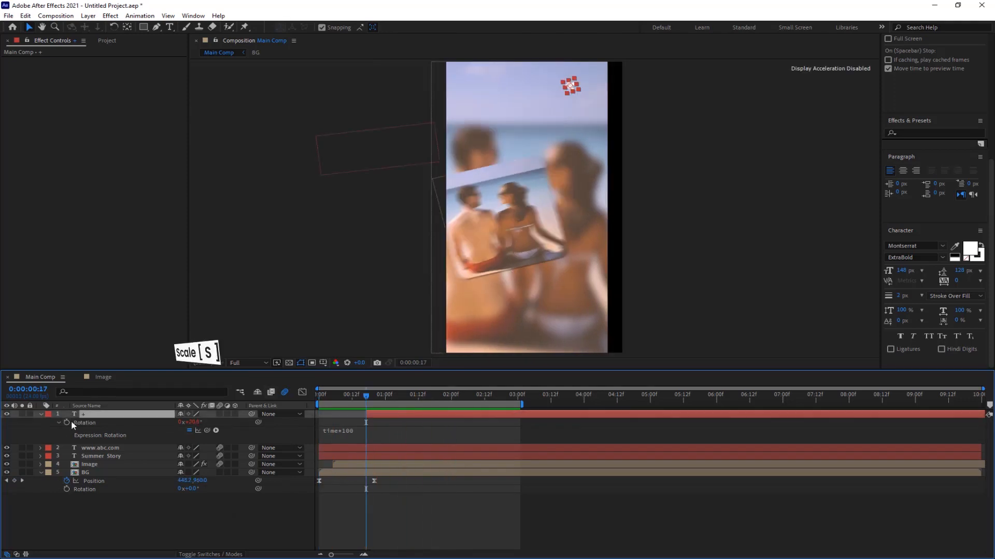
{"action": "key", "text": "shift+s"}
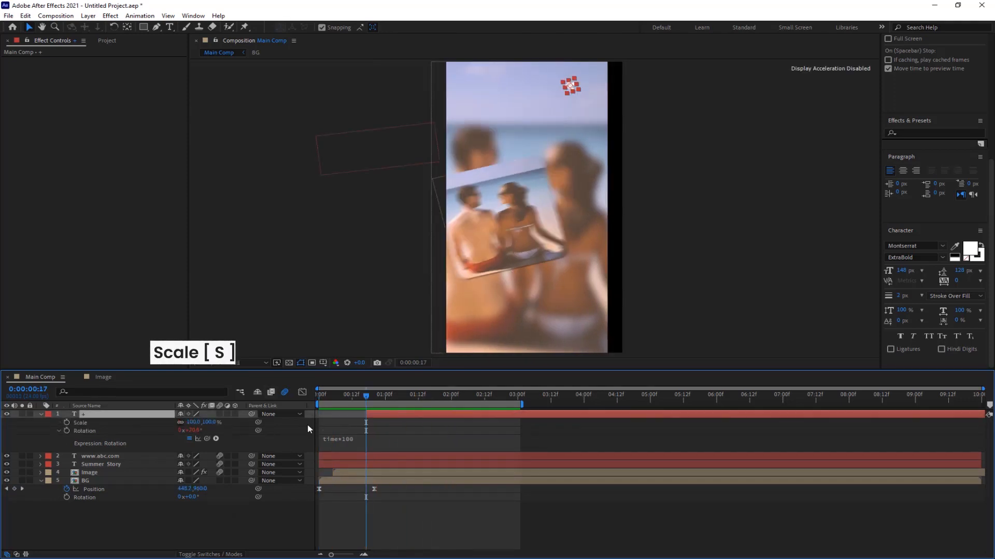
{"action": "left_click", "coordinate": [67, 423]}
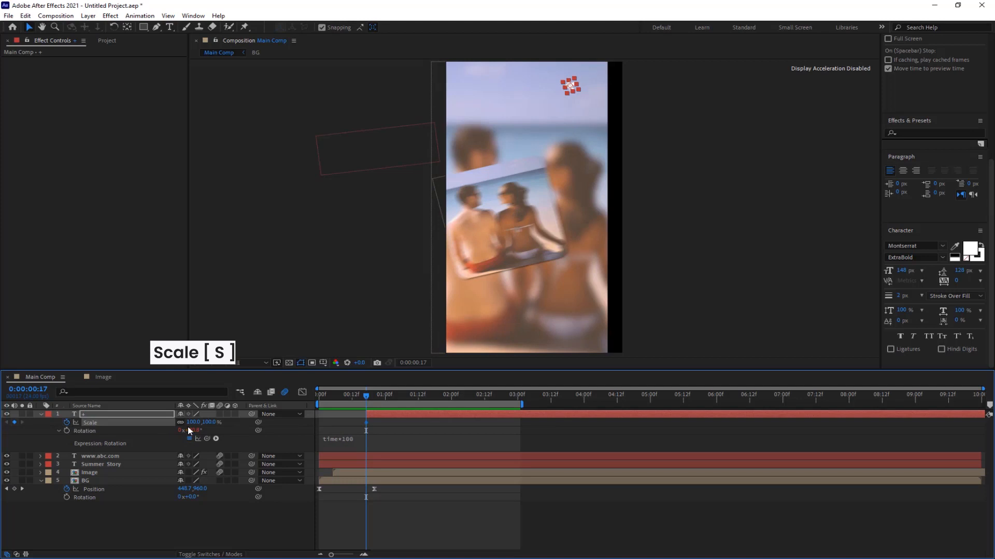
{"action": "left_click", "coordinate": [192, 423]}
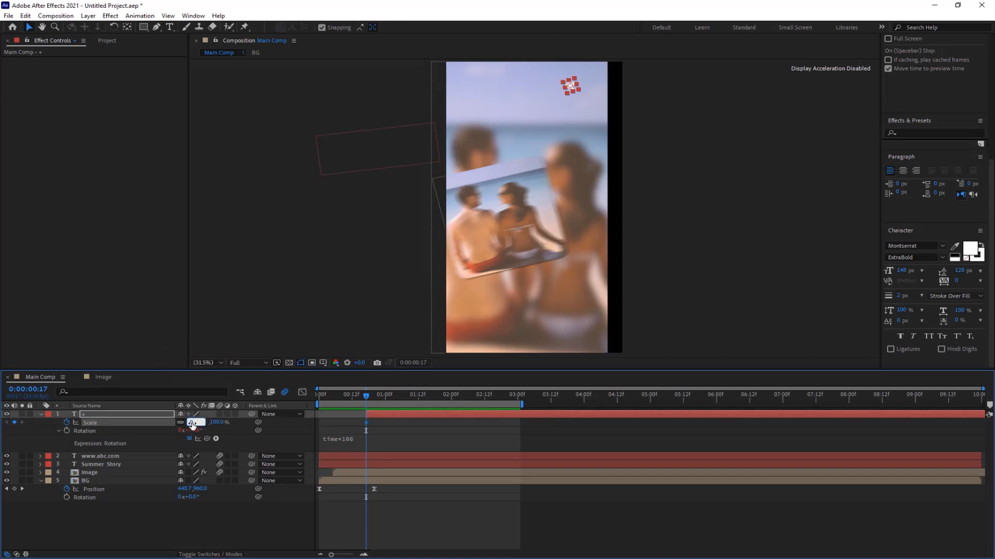
{"action": "type", "text": "0"}
{"action": "key", "text": "Return"}
- Add a 100% Scale keyframe to the plus sign at 0:00:00:19 and preview the composition from time zero
{"action": "left_click_drag", "start_coordinate": [367, 397], "coordinate": [371, 396]}
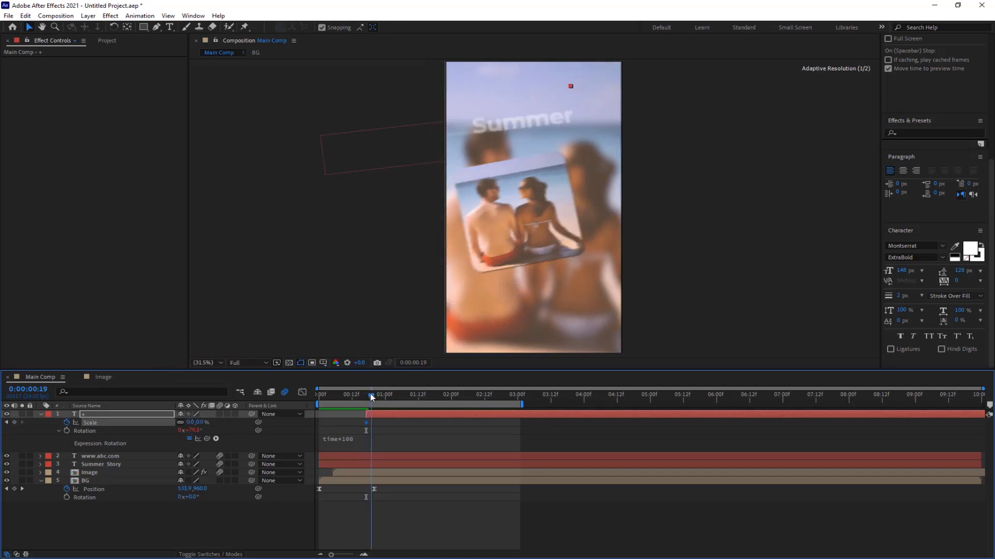
{"action": "left_click", "coordinate": [192, 422]}
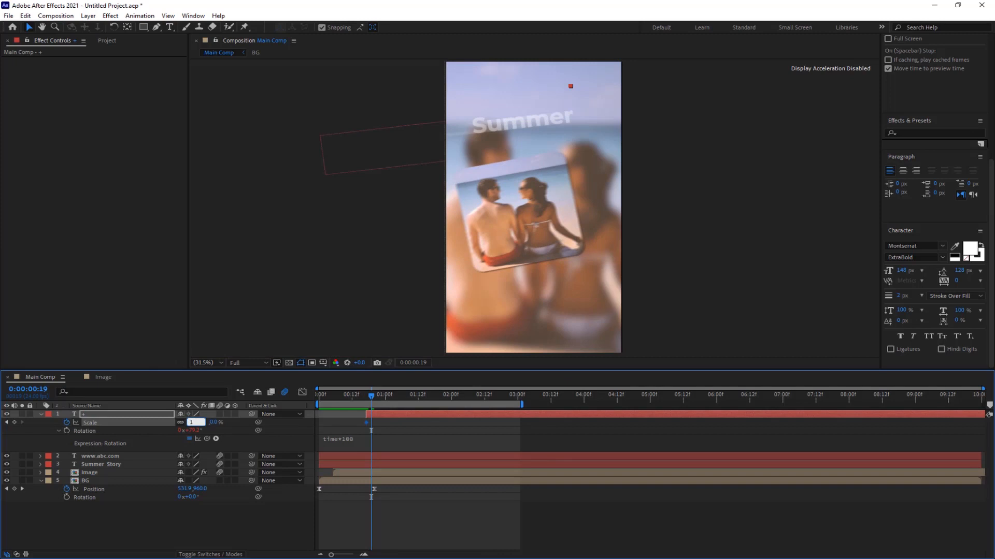
{"action": "type", "text": "100"}
{"action": "key", "text": "Return"}
{"action": "key", "text": "Home"}
{"action": "key", "text": "space"}
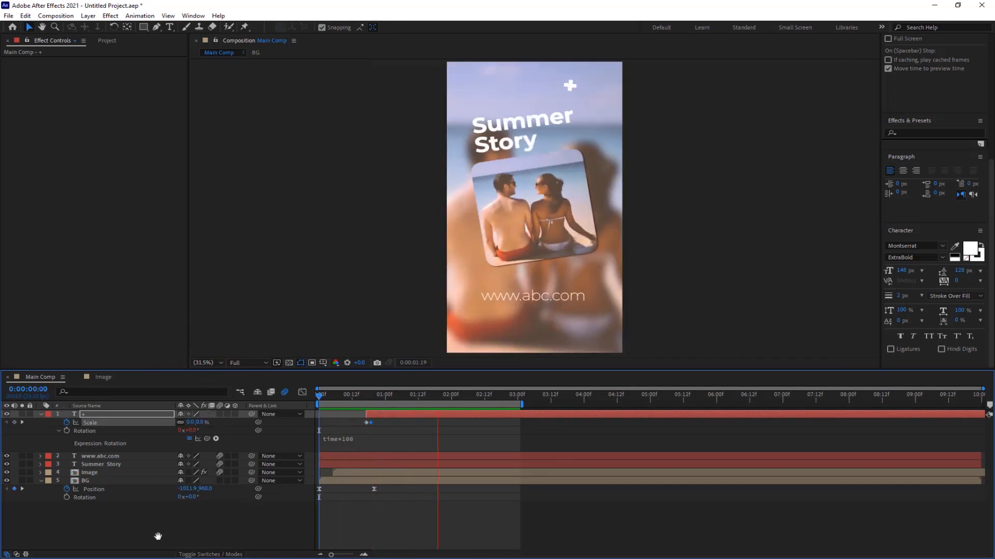
- Collapse the plus sign layer's properties and duplicate the layer four times
{"action": "left_click", "coordinate": [41, 415]}
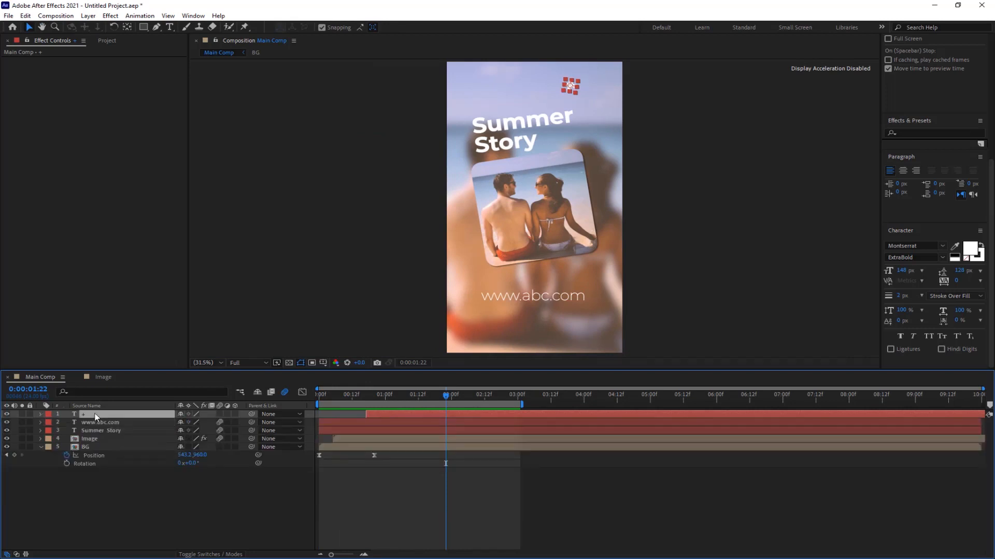
{"action": "key", "text": "ctrl+d"}
{"action": "key", "text": "ctrl+d"}
{"action": "key", "text": "ctrl+d"}
{"action": "key", "text": "ctrl+d"}
- Spread the plus signs around the composition: above the title, at the photo's upper-right corner, beside its right edge, and near both ends of the website text
{"action": "left_click", "coordinate": [578, 87]}
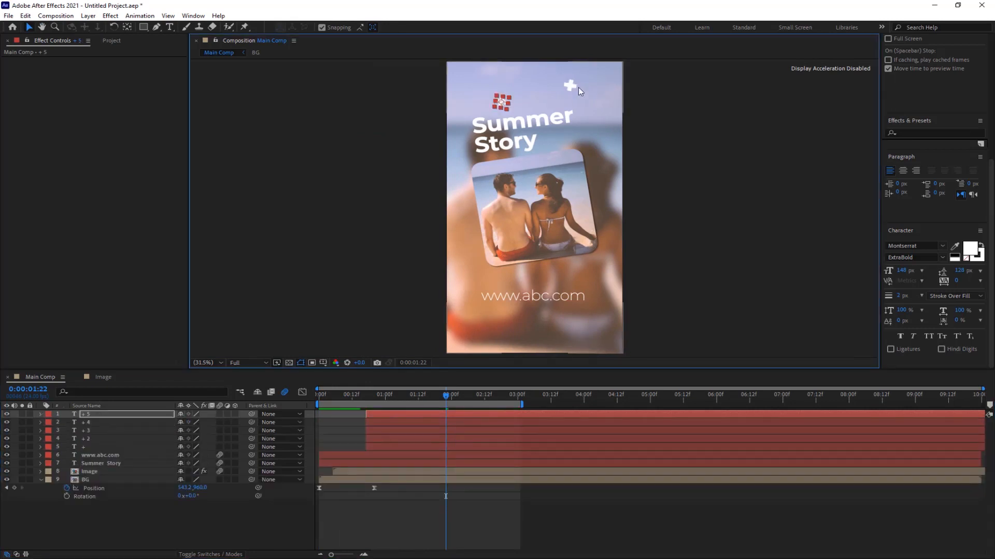
{"action": "left_click_drag", "start_coordinate": [578, 87], "coordinate": [604, 216]}
{"action": "left_click", "coordinate": [570, 85]}
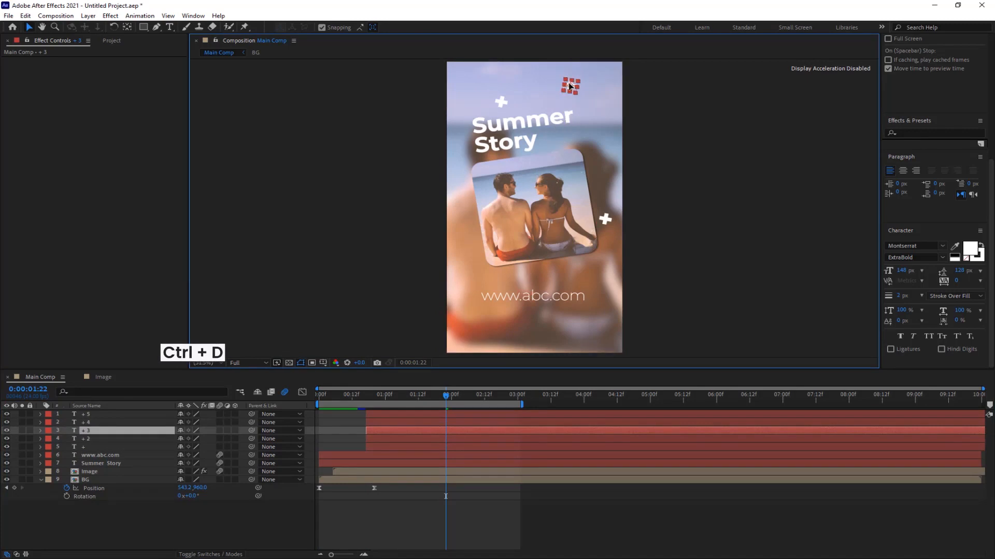
{"action": "left_click_drag", "start_coordinate": [570, 86], "coordinate": [578, 273]}
{"action": "left_click_drag", "start_coordinate": [571, 86], "coordinate": [585, 170]}
{"action": "left_click", "coordinate": [591, 295]}
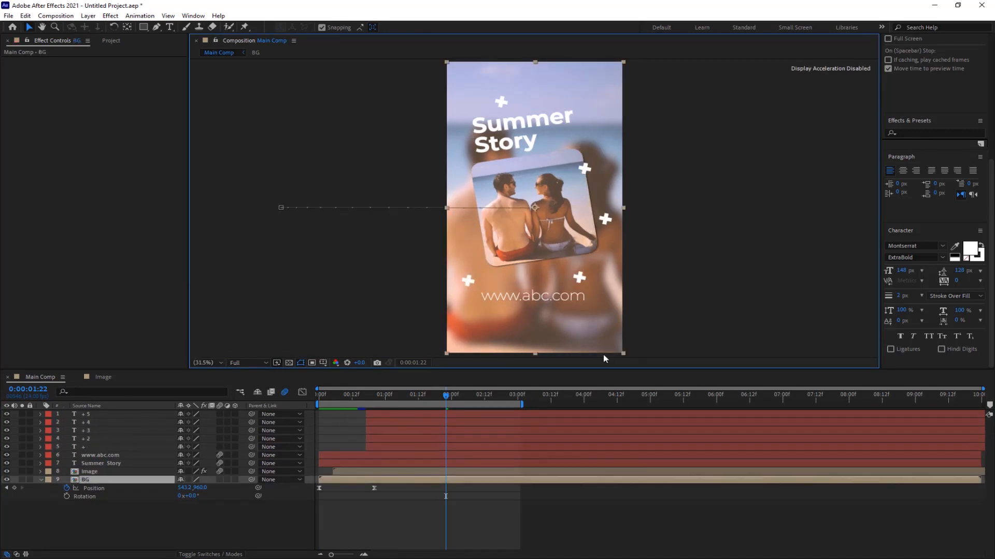
- Pre-compose all five plus sign layers into a composition named Plus and preview the result
{"action": "left_click", "coordinate": [100, 447]}
{"action": "left_click", "coordinate": [117, 414], "text": "shift"}
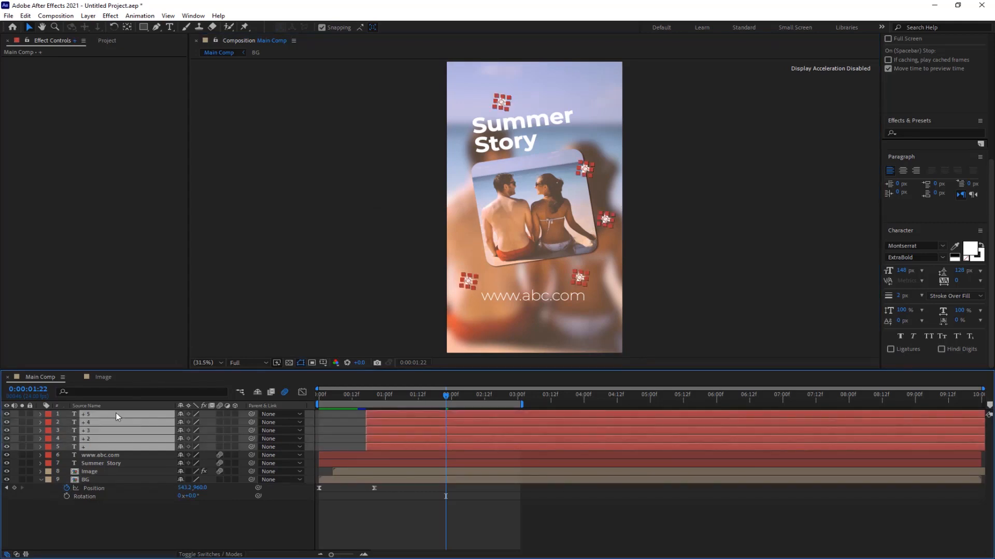
{"action": "right_click", "coordinate": [117, 413]}
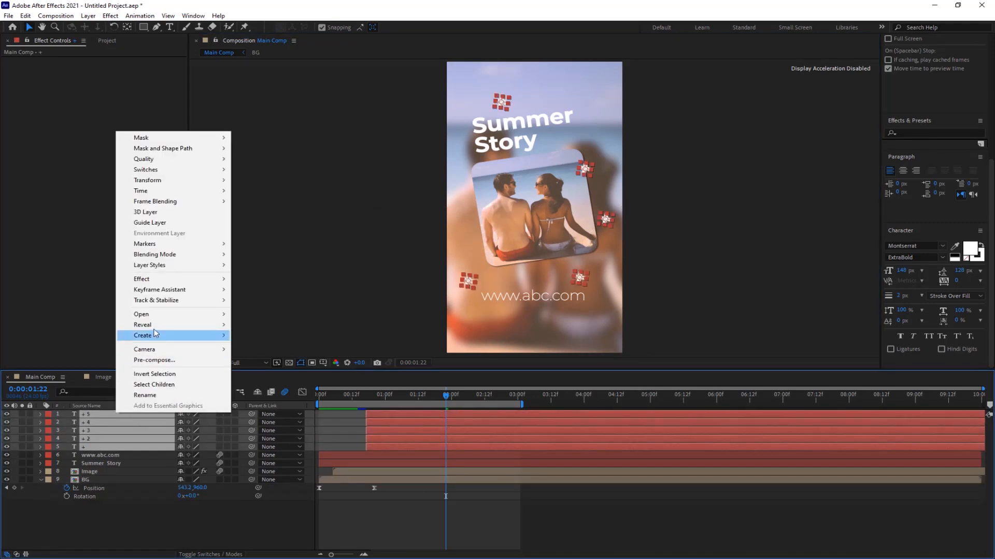
{"action": "left_click", "coordinate": [161, 361]}
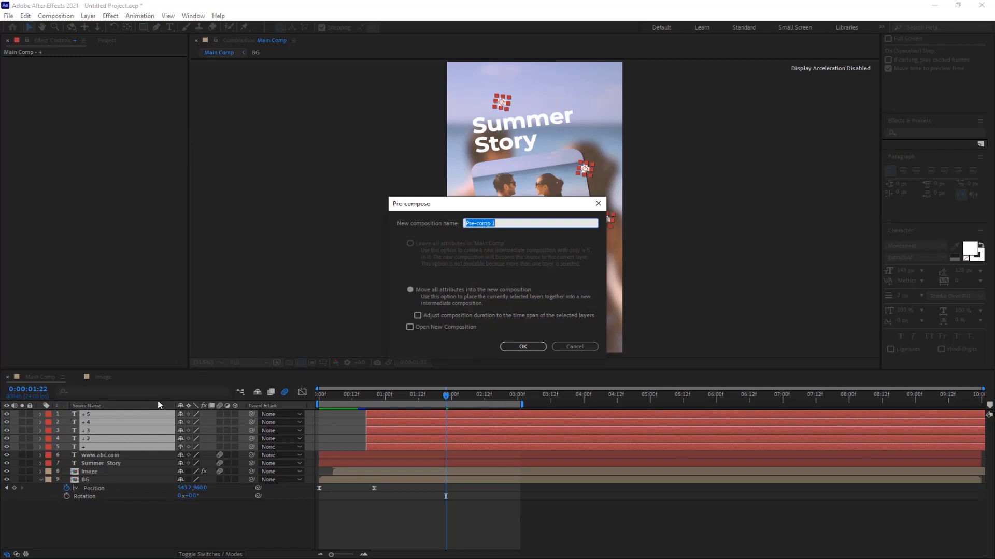
{"action": "type", "text": "Plus"}
{"action": "left_click", "coordinate": [524, 347]}
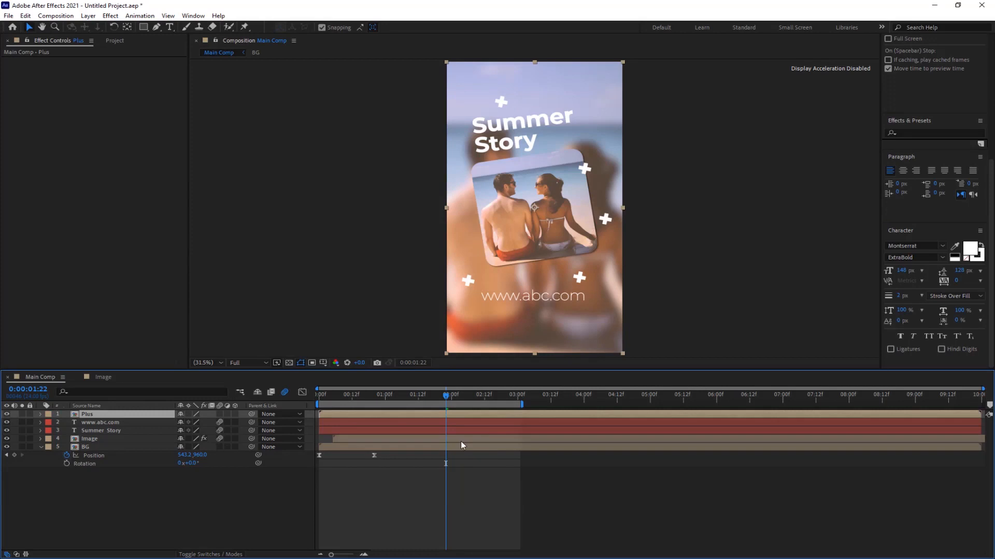
{"action": "key", "text": "space"}
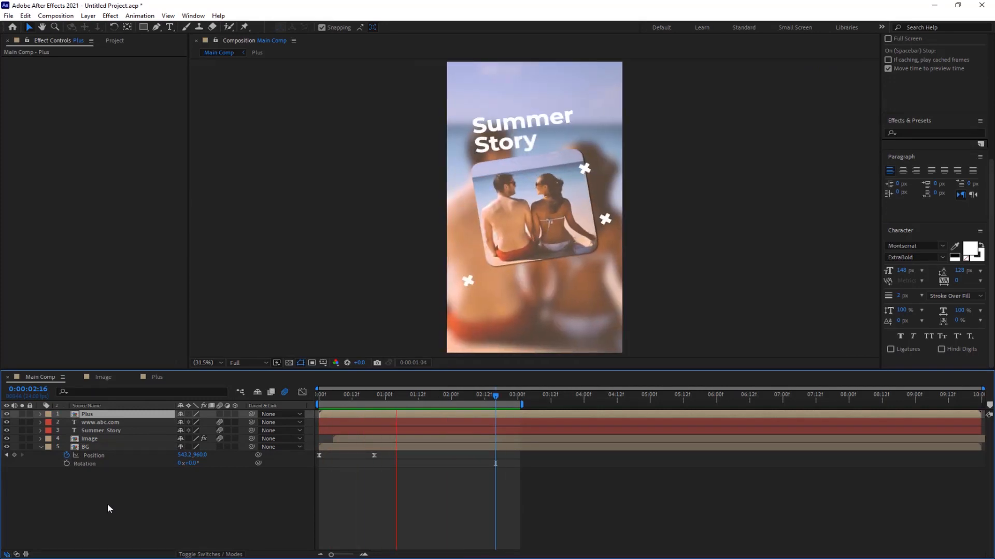